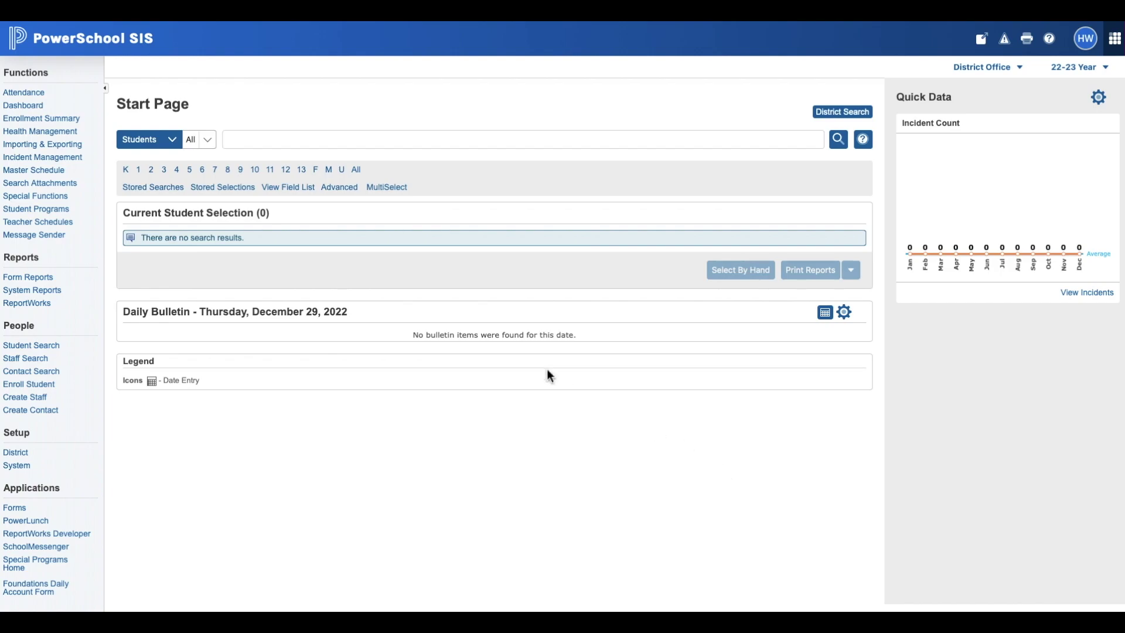
- Open the Importing & Exporting page from the Start Page sidebar
{"action": "left_click", "coordinate": [66, 146]}
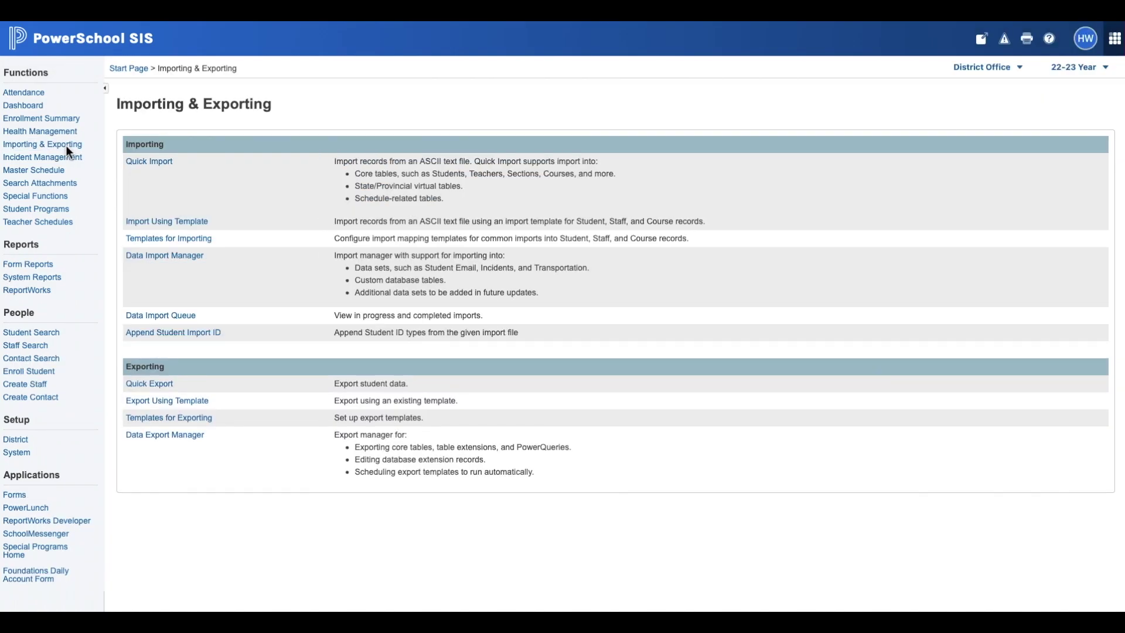
- In Data Export Manager, browse the PowerSchool Data Sets sources, then switch Category to Tables
{"action": "left_click", "coordinate": [194, 443]}
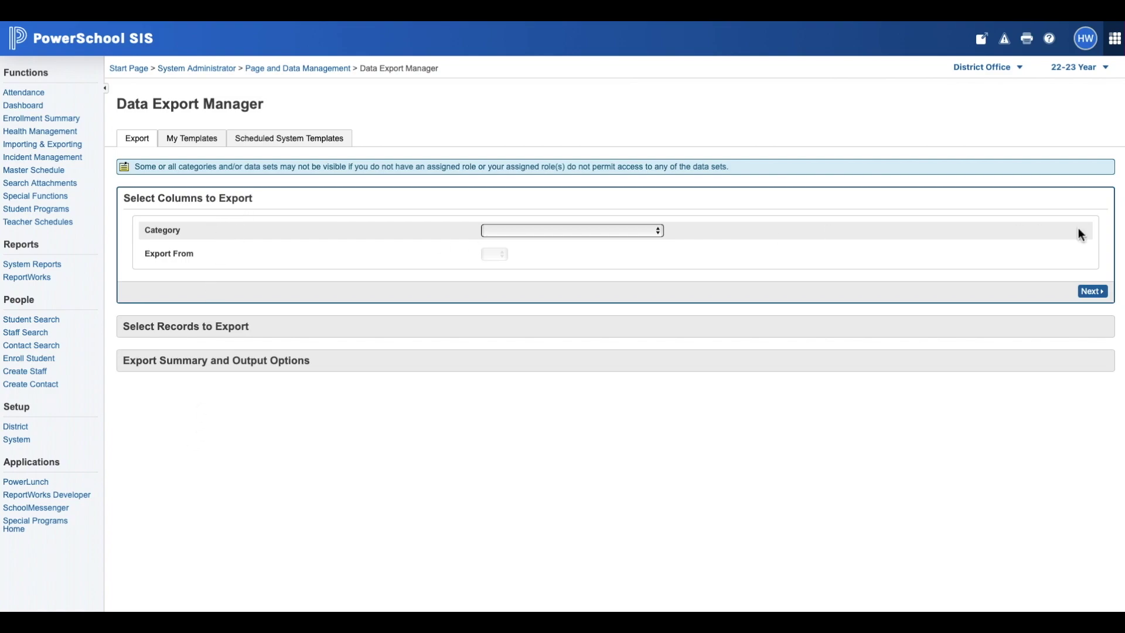
{"action": "left_click", "coordinate": [658, 231]}
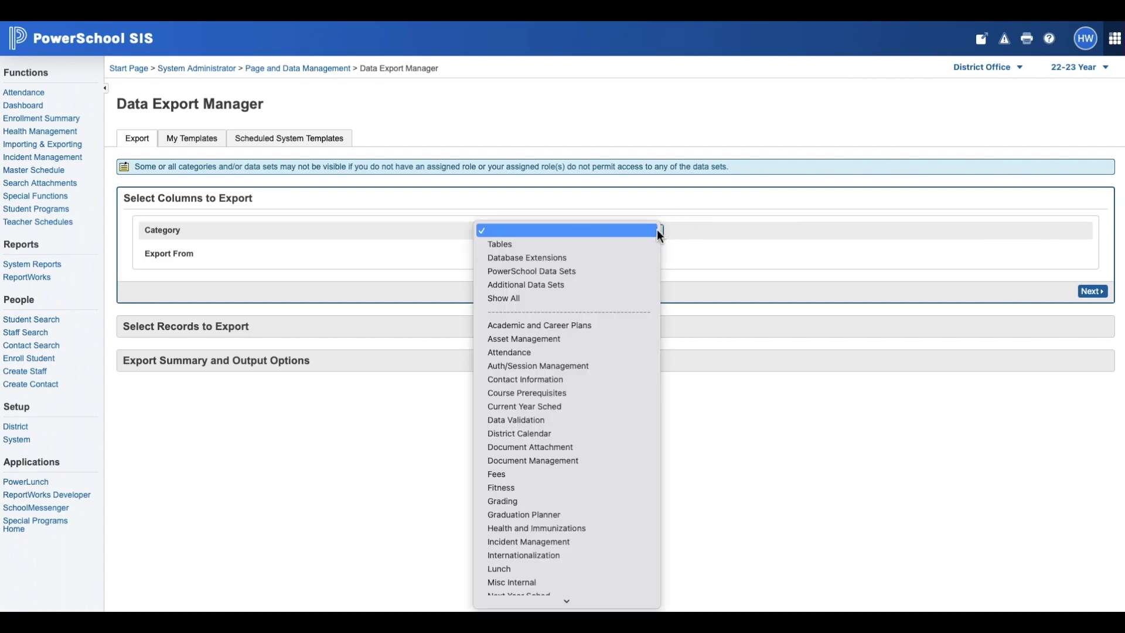
{"action": "left_click", "coordinate": [614, 273]}
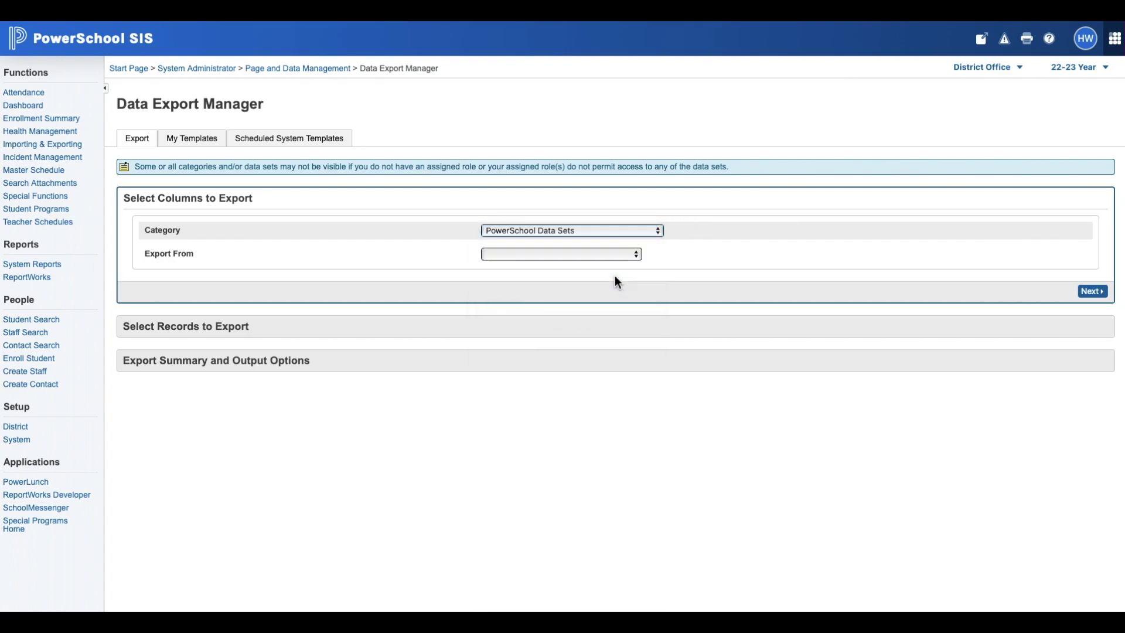
{"action": "left_click", "coordinate": [611, 255]}
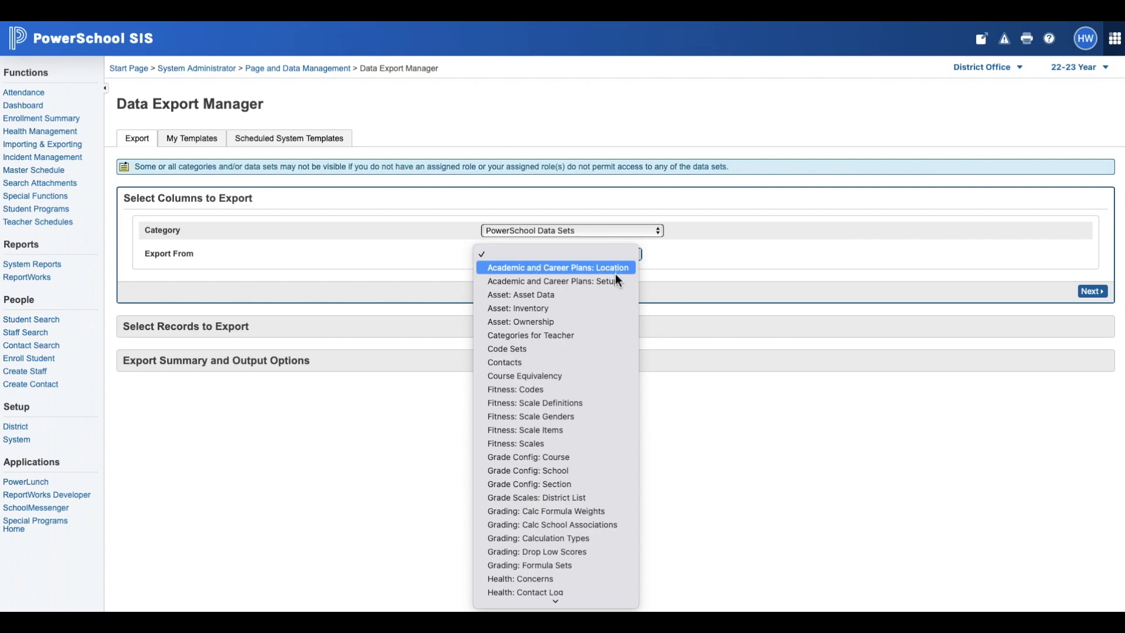
{"action": "scroll", "coordinate": [609, 300], "scroll_direction": "down", "scroll_amount": 5}
{"action": "scroll", "coordinate": [609, 300], "scroll_direction": "down", "scroll_amount": 10}
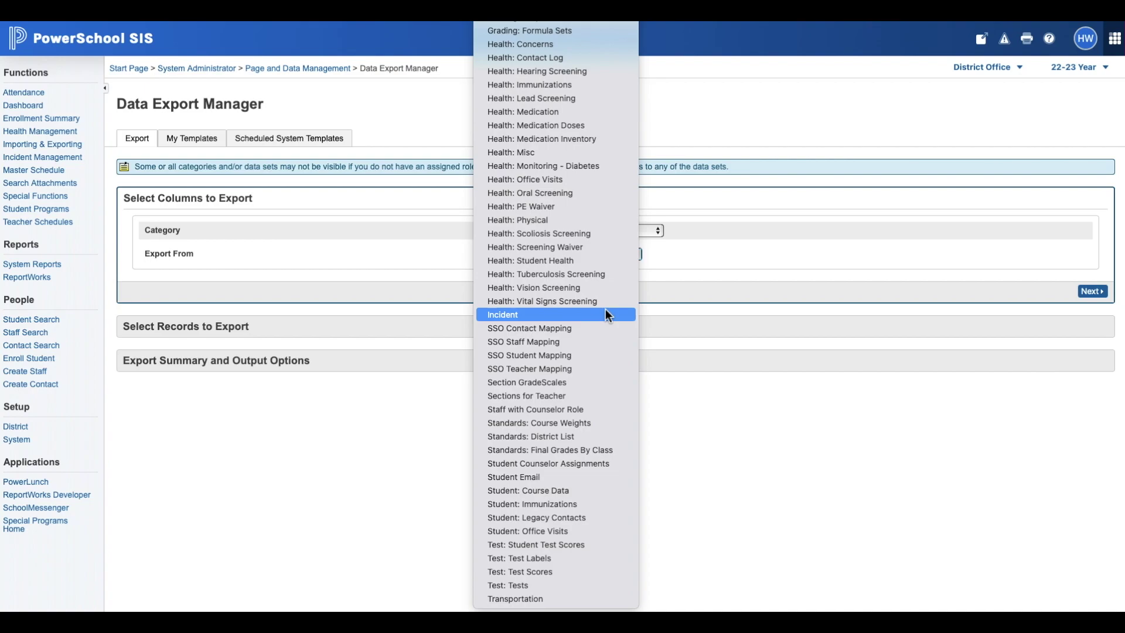
{"action": "scroll", "coordinate": [609, 316], "scroll_direction": "up", "scroll_amount": 2}
{"action": "left_click", "coordinate": [652, 231]}
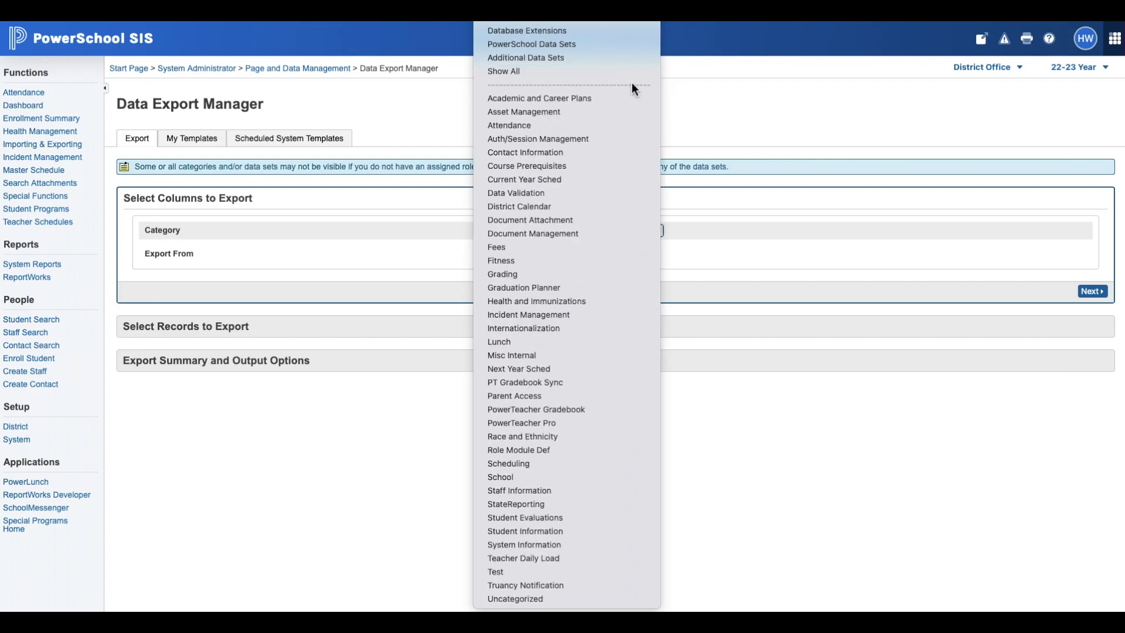
{"action": "left_click", "coordinate": [561, 29]}
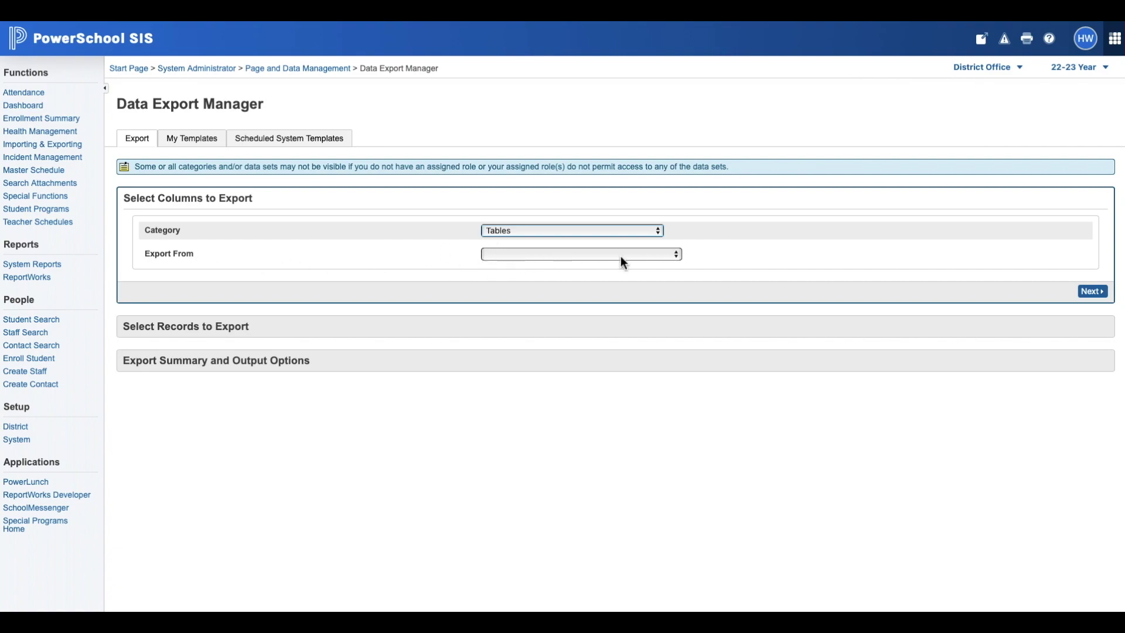
- Choose Students as the Export From table
{"action": "left_click", "coordinate": [678, 257]}
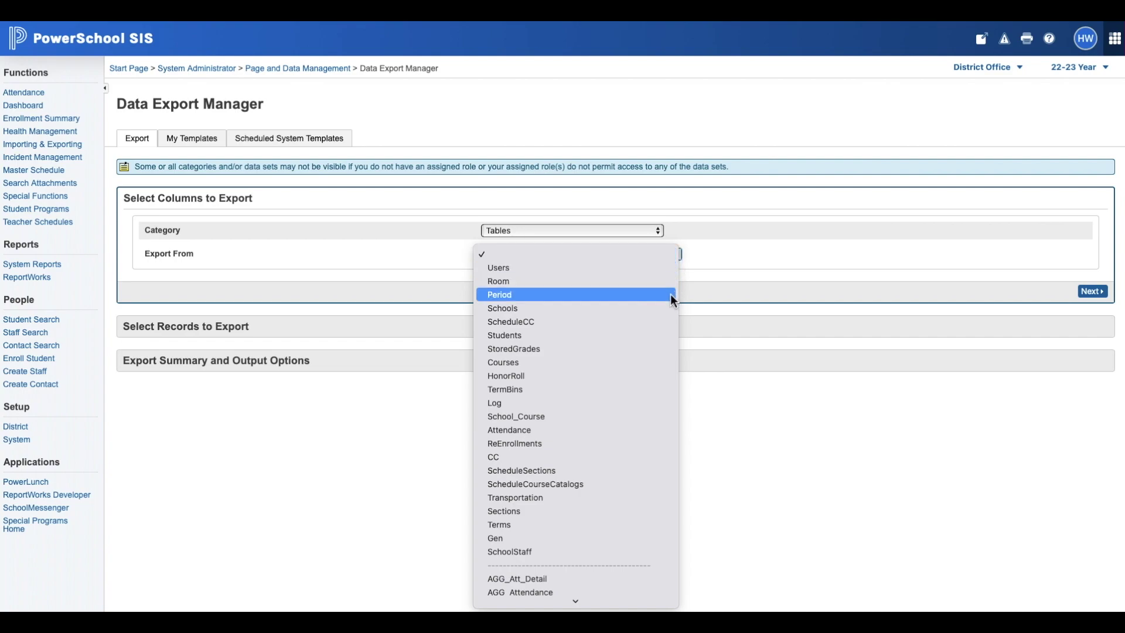
{"action": "left_click", "coordinate": [654, 334]}
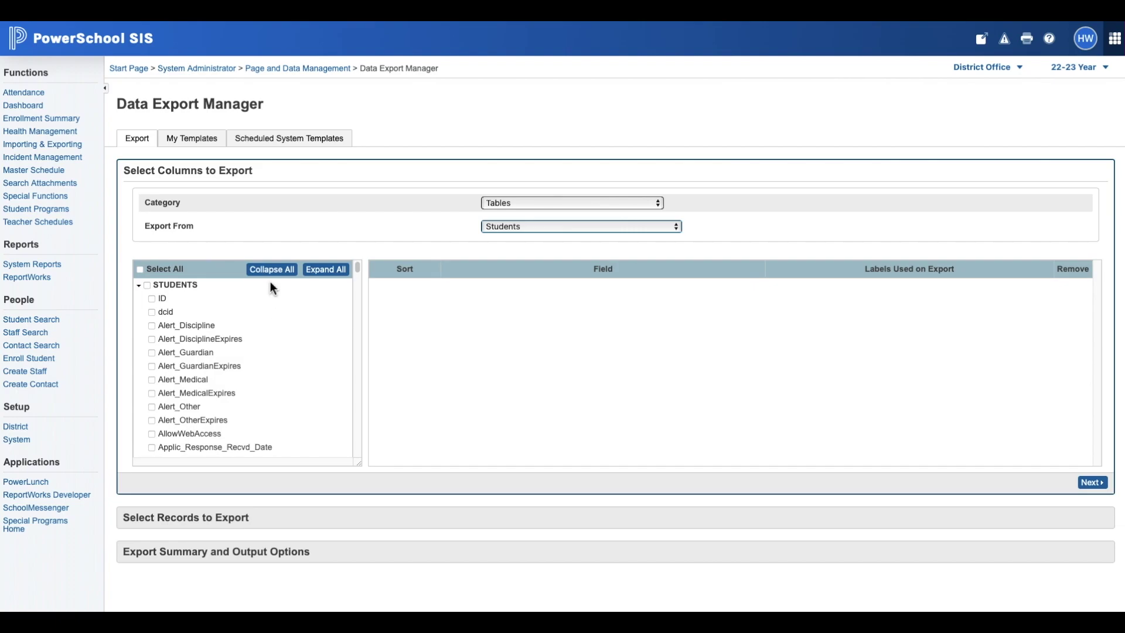
- Collapse all field groups, expand STUDENTS, and add Enroll_Status as an export column
{"action": "left_click", "coordinate": [286, 270]}
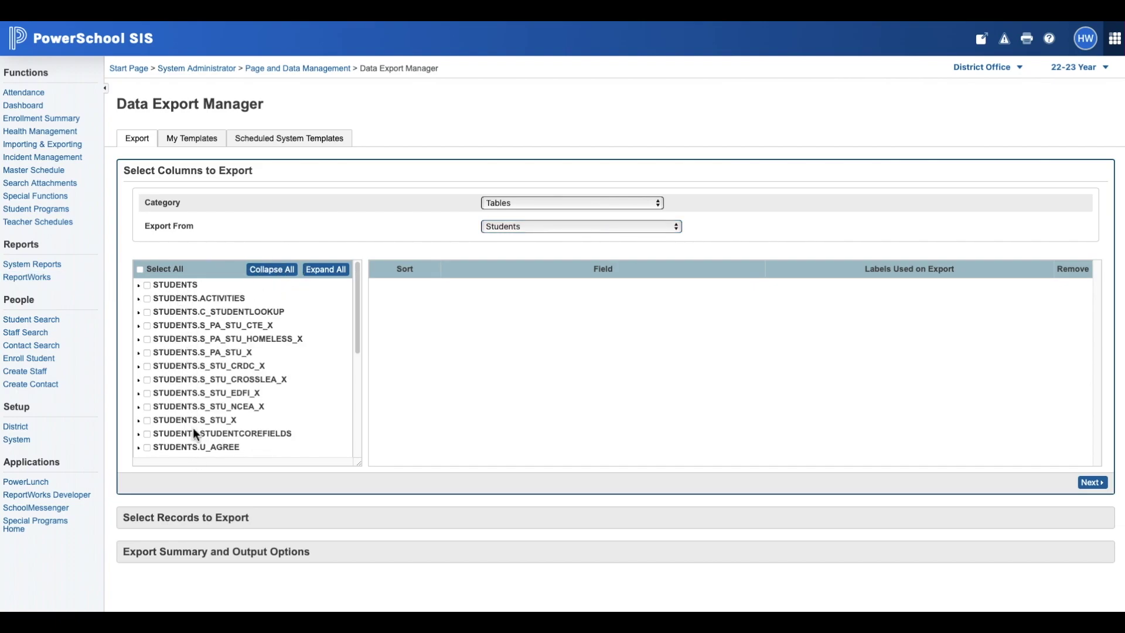
{"action": "left_click", "coordinate": [141, 286]}
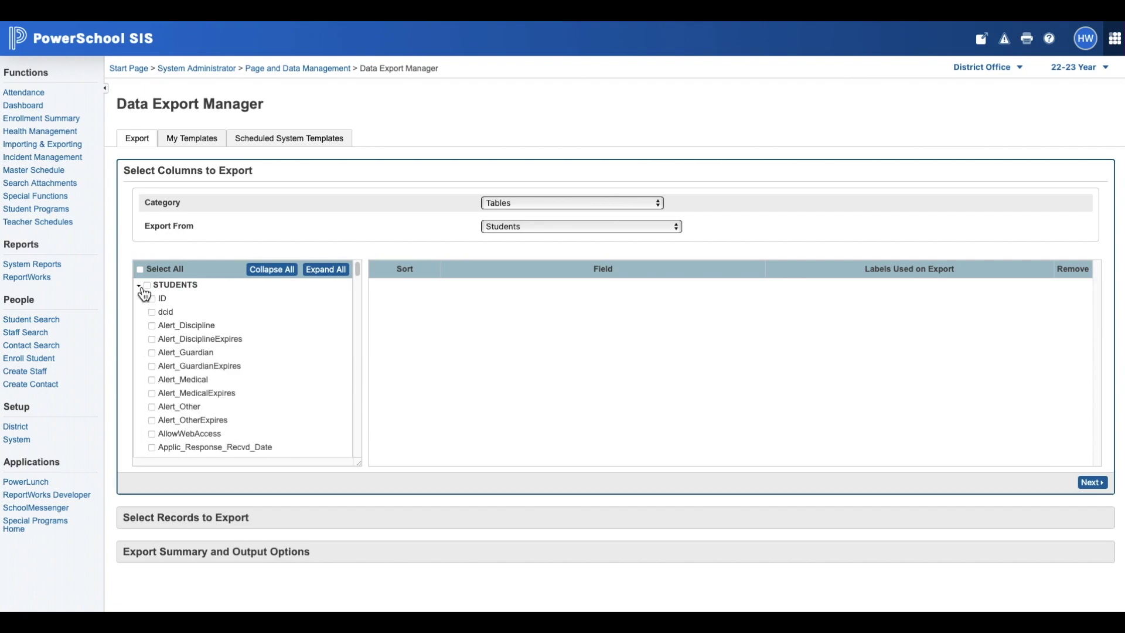
{"action": "scroll", "coordinate": [210, 329], "scroll_direction": "down", "scroll_amount": 3}
{"action": "scroll", "coordinate": [210, 331], "scroll_direction": "down", "scroll_amount": 5}
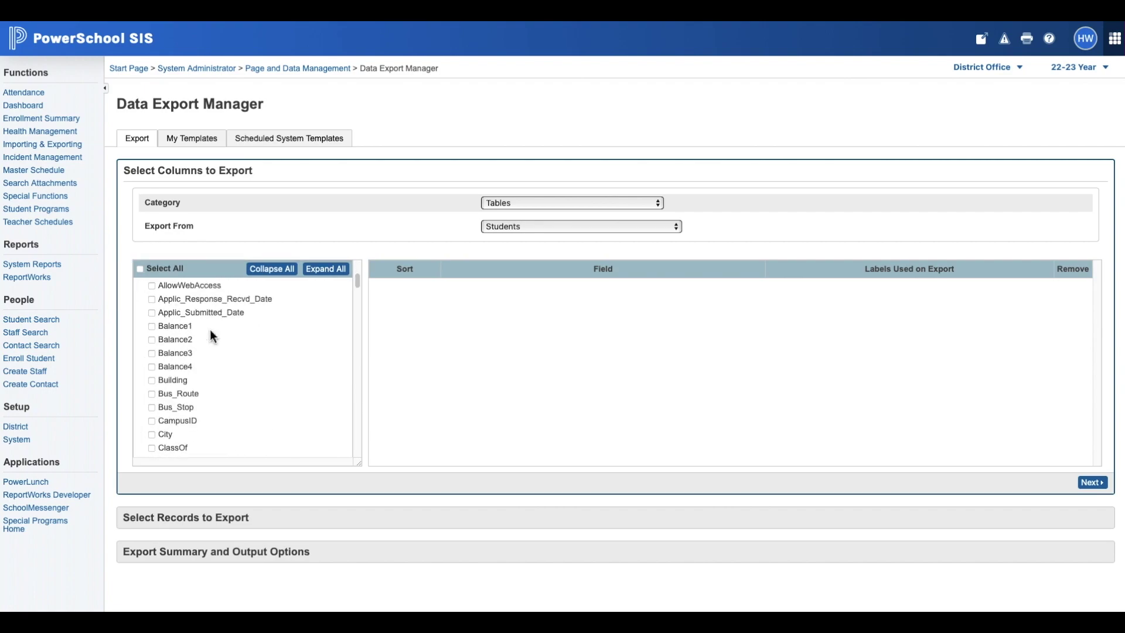
{"action": "scroll", "coordinate": [211, 331], "scroll_direction": "down", "scroll_amount": 3}
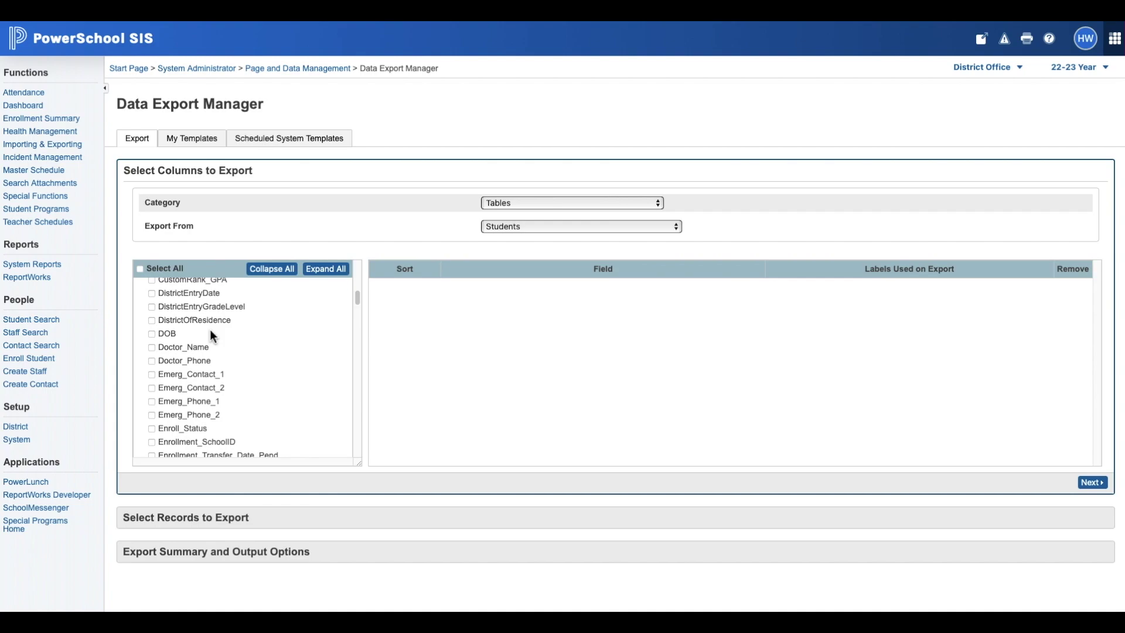
{"action": "scroll", "coordinate": [211, 331], "scroll_direction": "down", "scroll_amount": 1}
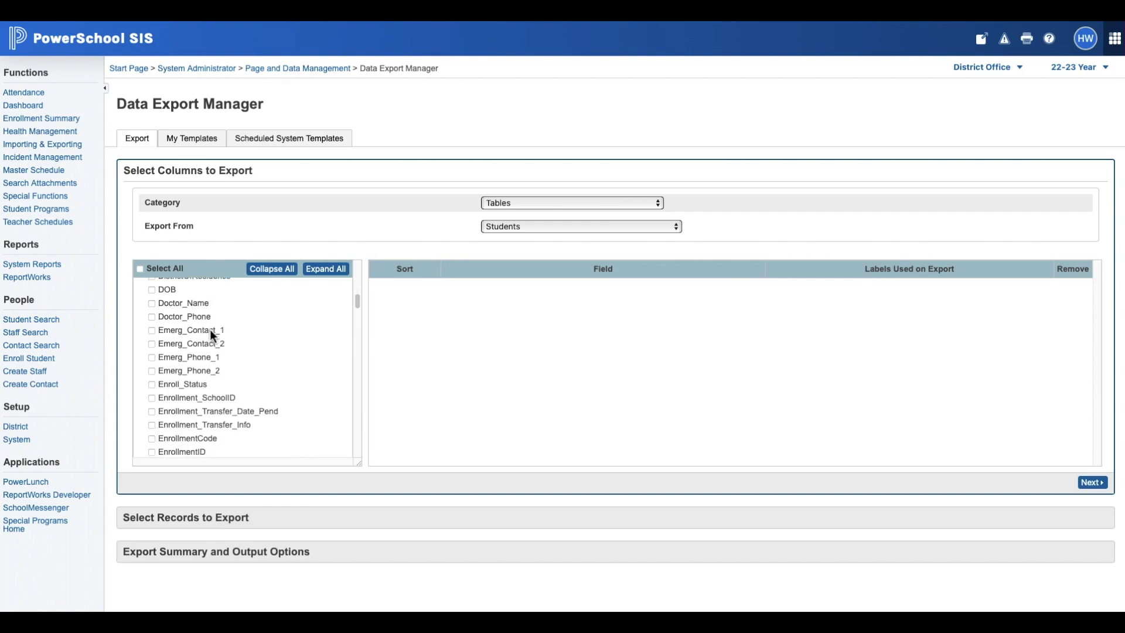
{"action": "left_click", "coordinate": [155, 371]}
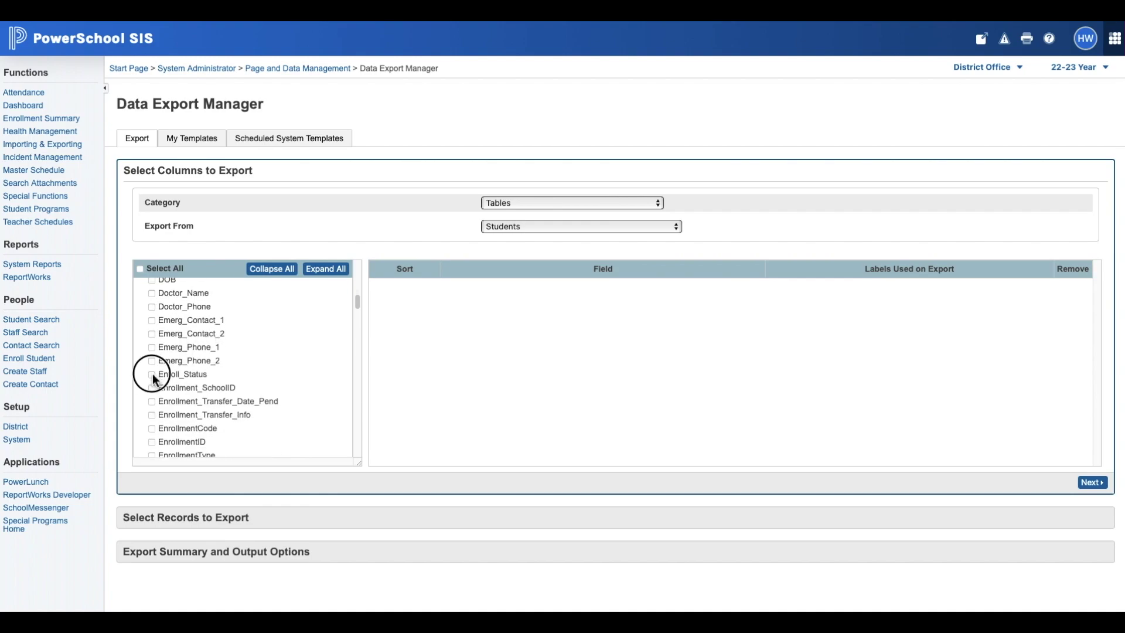
- Add EntryDate, ExitDate and Grade_Level as further export columns
{"action": "scroll", "coordinate": [181, 364], "scroll_direction": "down", "scroll_amount": 3}
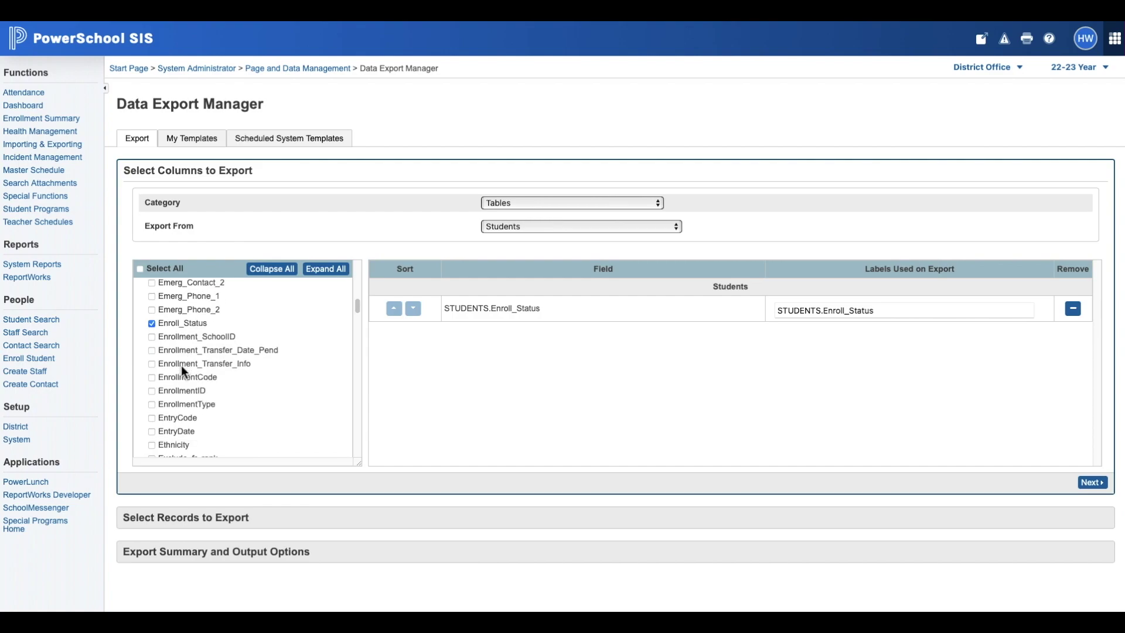
{"action": "scroll", "coordinate": [182, 365], "scroll_direction": "down", "scroll_amount": 1}
{"action": "left_click", "coordinate": [153, 428]}
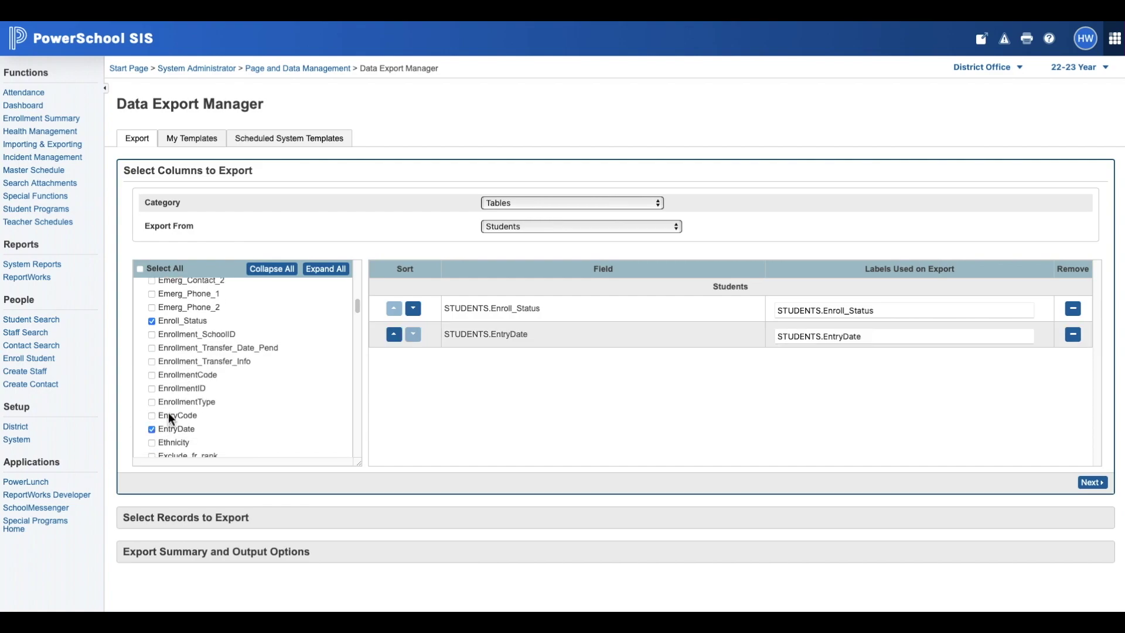
{"action": "scroll", "coordinate": [168, 411], "scroll_direction": "down", "scroll_amount": 5}
{"action": "left_click", "coordinate": [155, 418]}
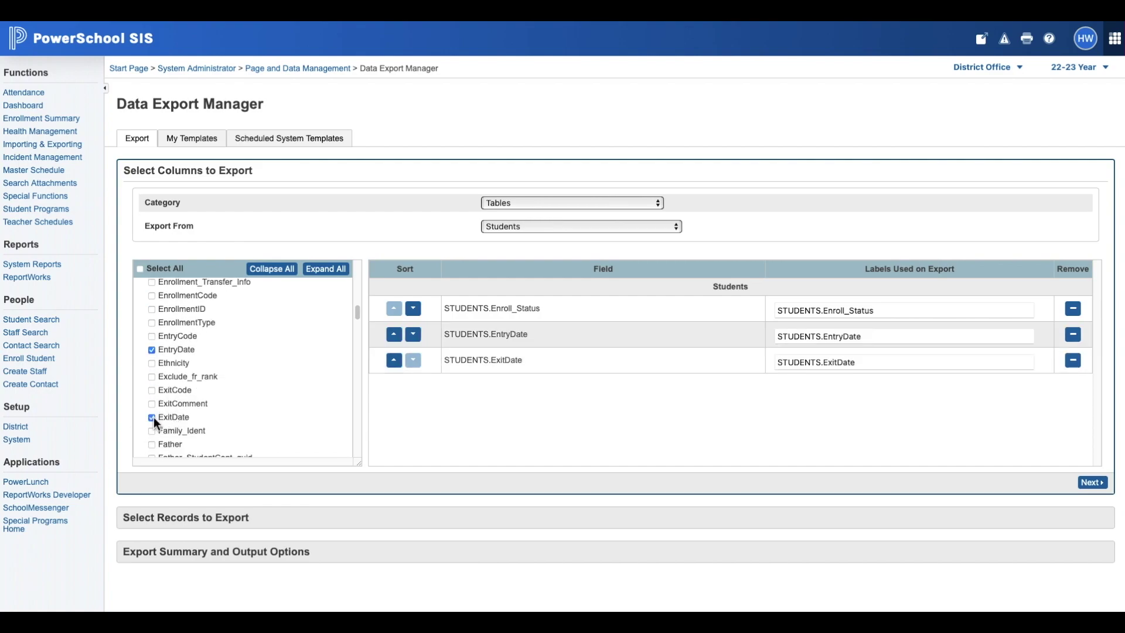
{"action": "scroll", "coordinate": [227, 404], "scroll_direction": "down", "scroll_amount": 3}
{"action": "scroll", "coordinate": [227, 405], "scroll_direction": "down", "scroll_amount": 3}
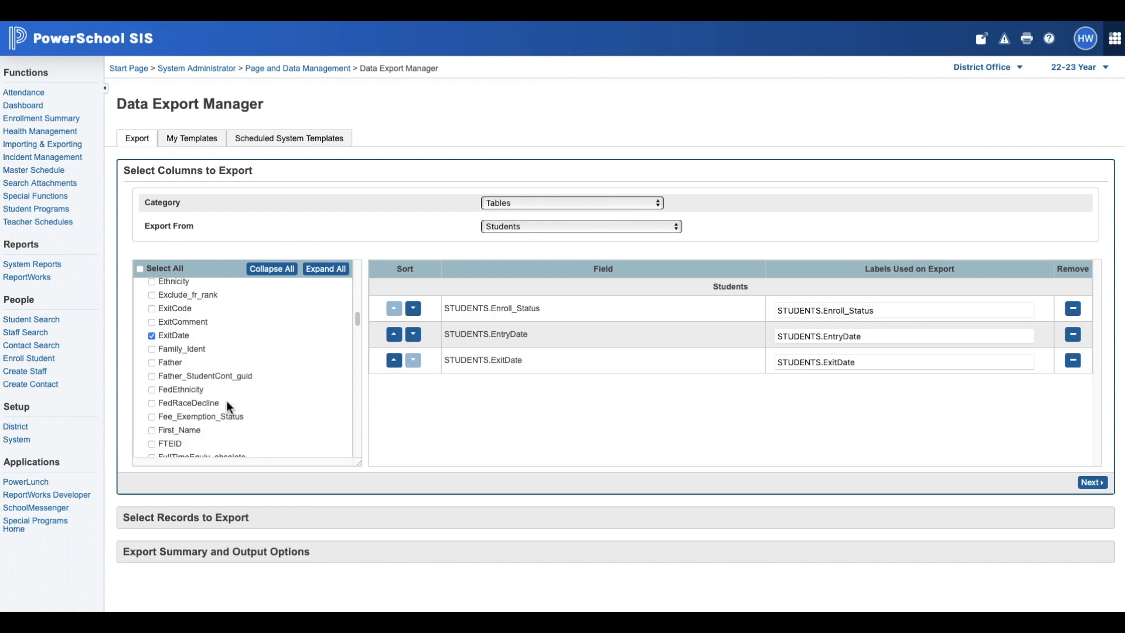
{"action": "scroll", "coordinate": [228, 406], "scroll_direction": "down", "scroll_amount": 6}
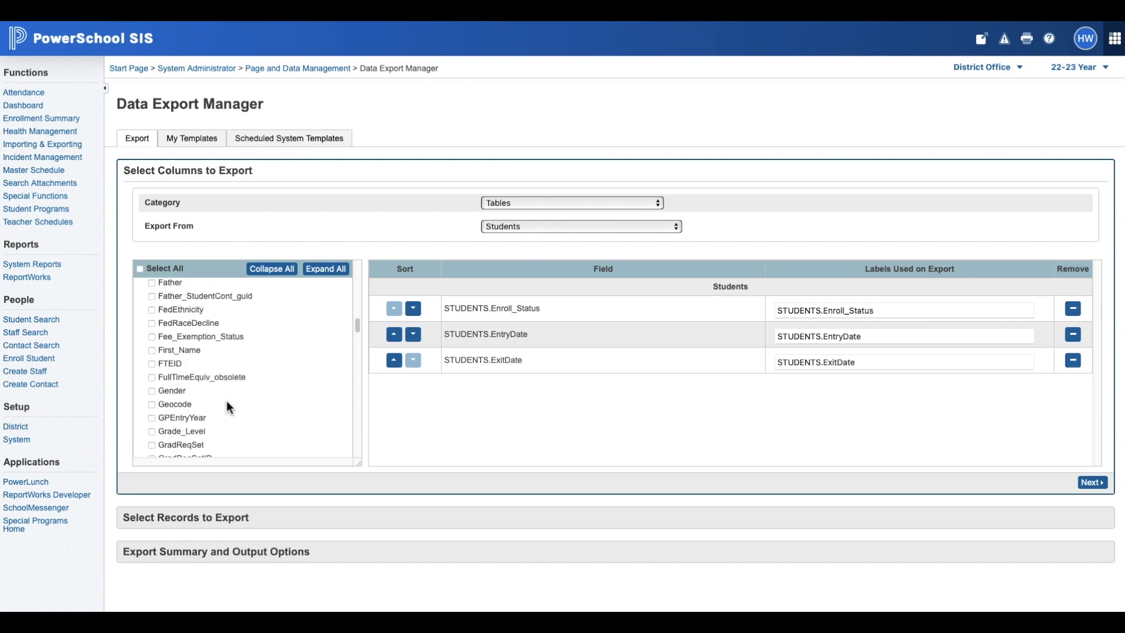
{"action": "left_click", "coordinate": [153, 383]}
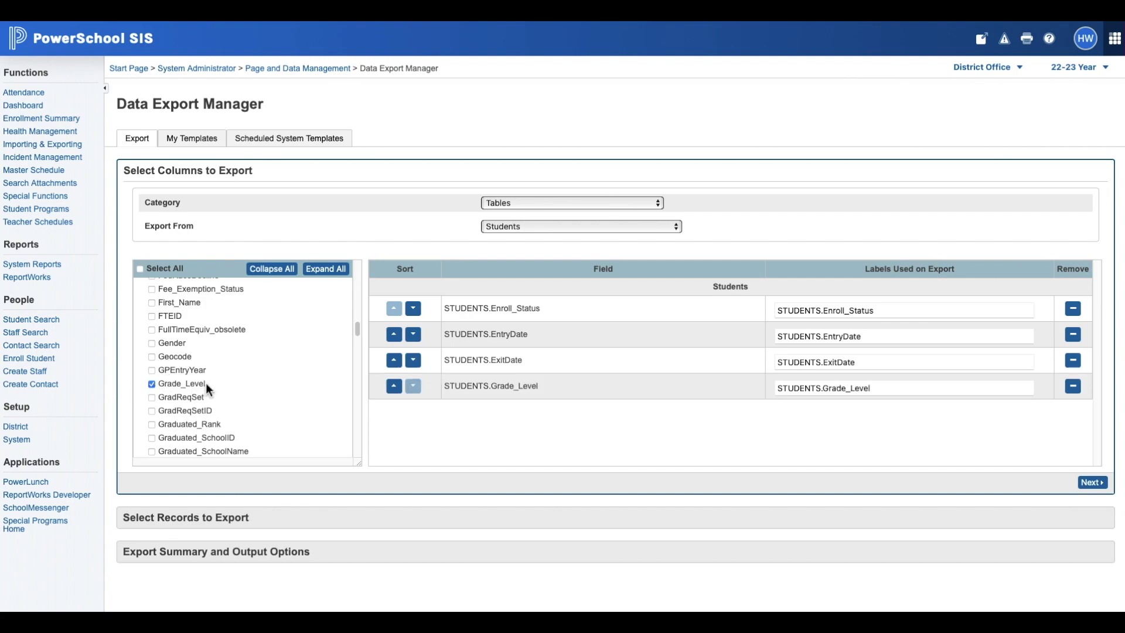
{"action": "scroll", "coordinate": [206, 382], "scroll_direction": "down", "scroll_amount": 4}
{"action": "scroll", "coordinate": [206, 382], "scroll_direction": "down", "scroll_amount": 6}
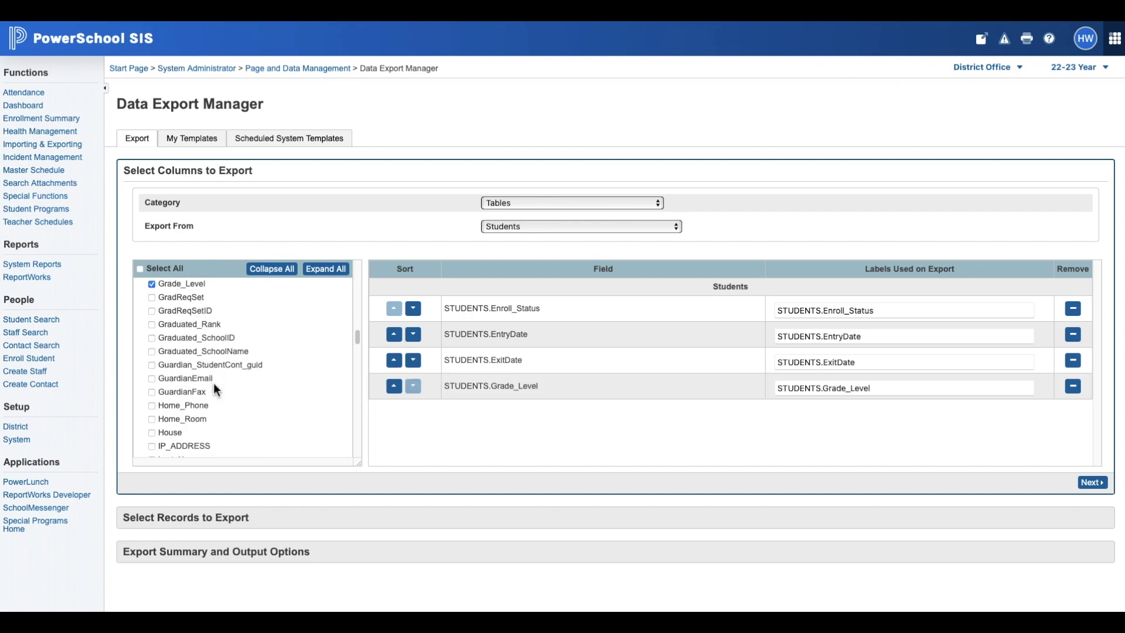
{"action": "scroll", "coordinate": [217, 389], "scroll_direction": "down", "scroll_amount": 4}
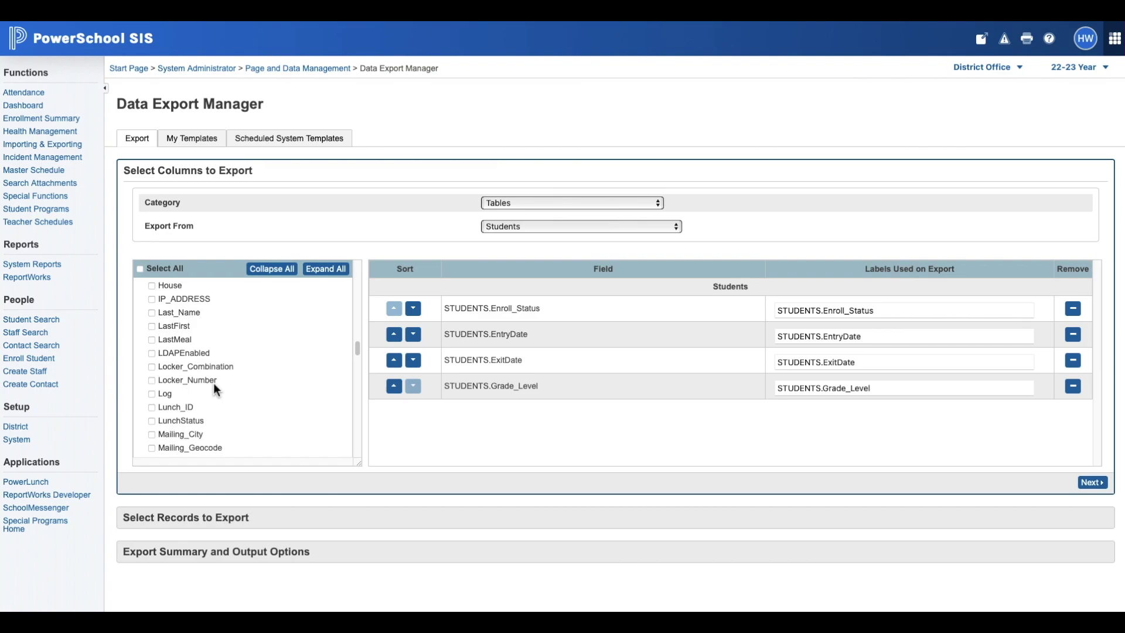
- Add STUDENTS.LastFirst and move it to the top of the column order
{"action": "left_click", "coordinate": [153, 326]}
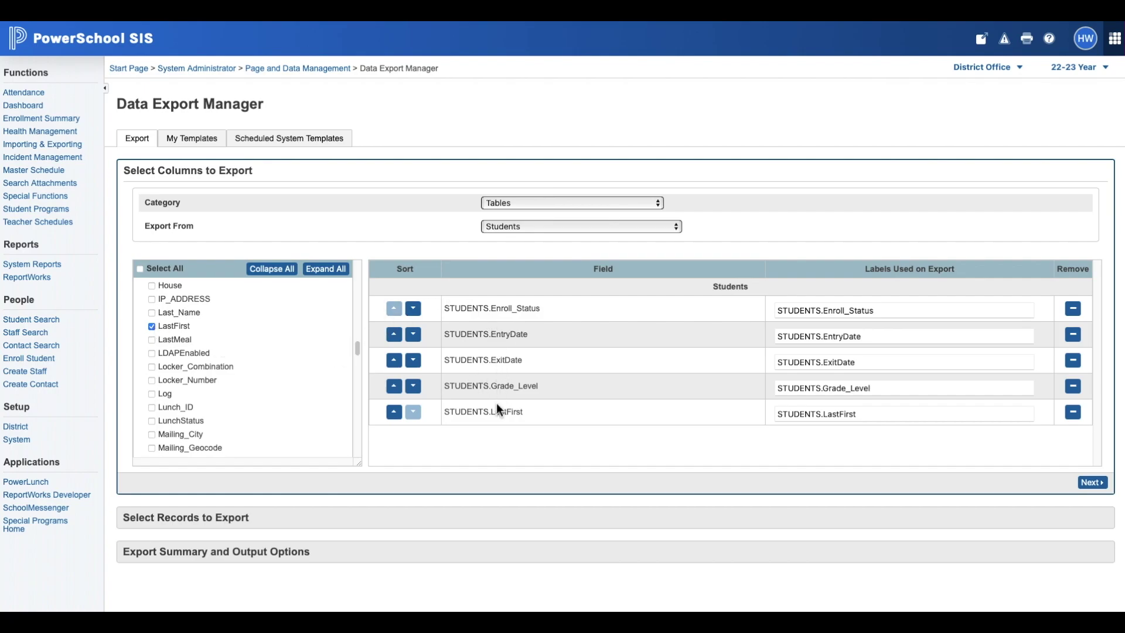
{"action": "left_click", "coordinate": [394, 412]}
{"action": "left_click", "coordinate": [394, 386]}
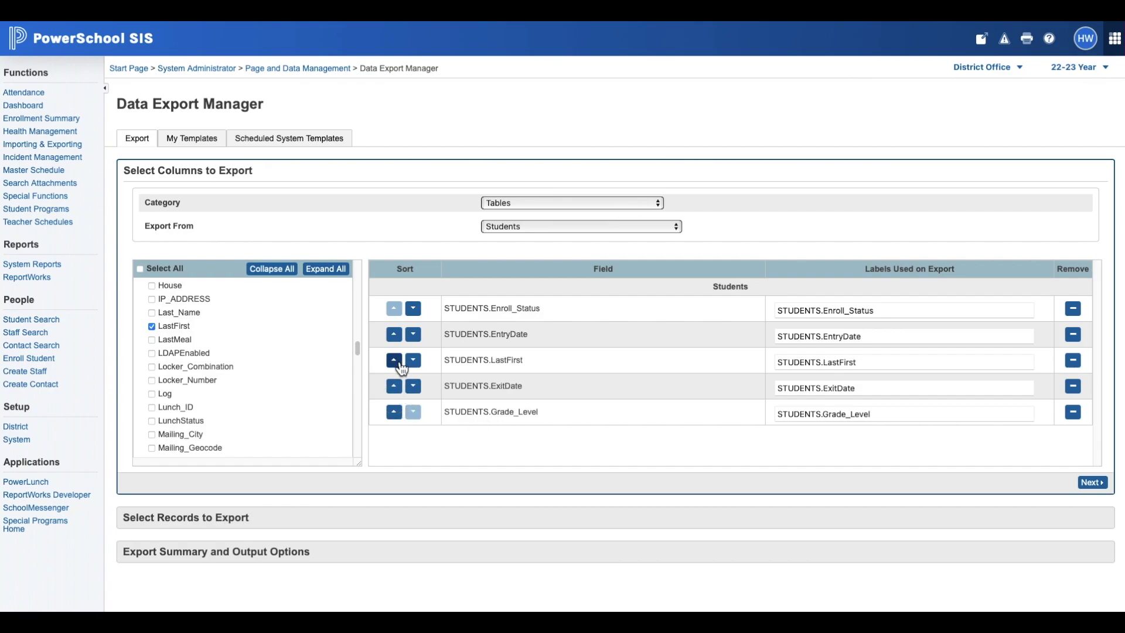
{"action": "left_click", "coordinate": [395, 360]}
{"action": "left_click", "coordinate": [397, 337]}
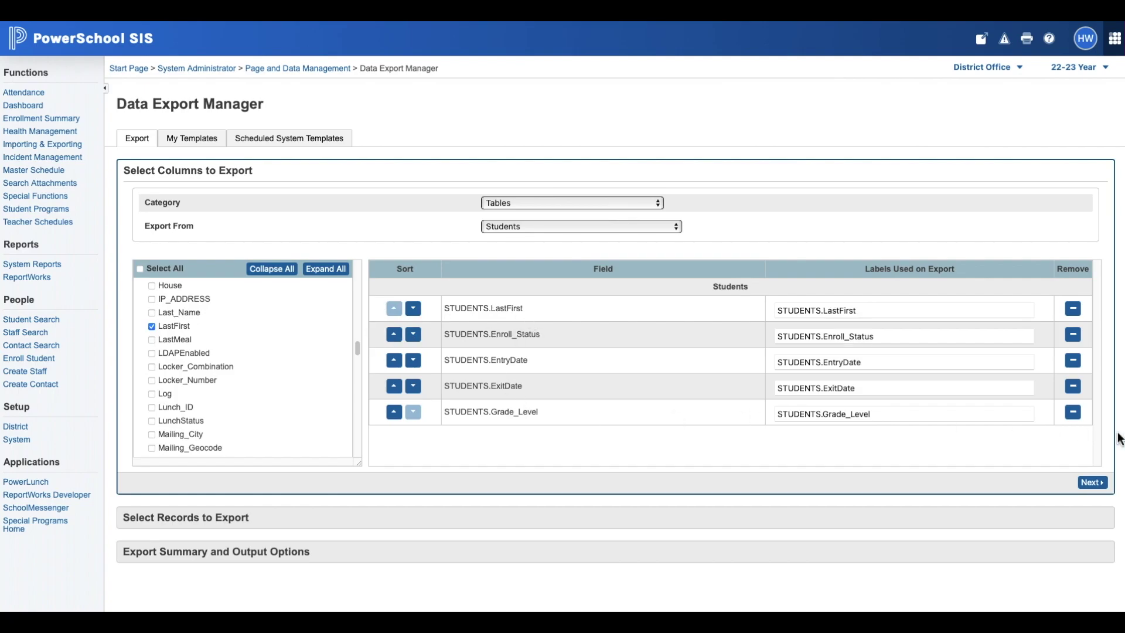
{"action": "left_click", "coordinate": [1094, 483]}
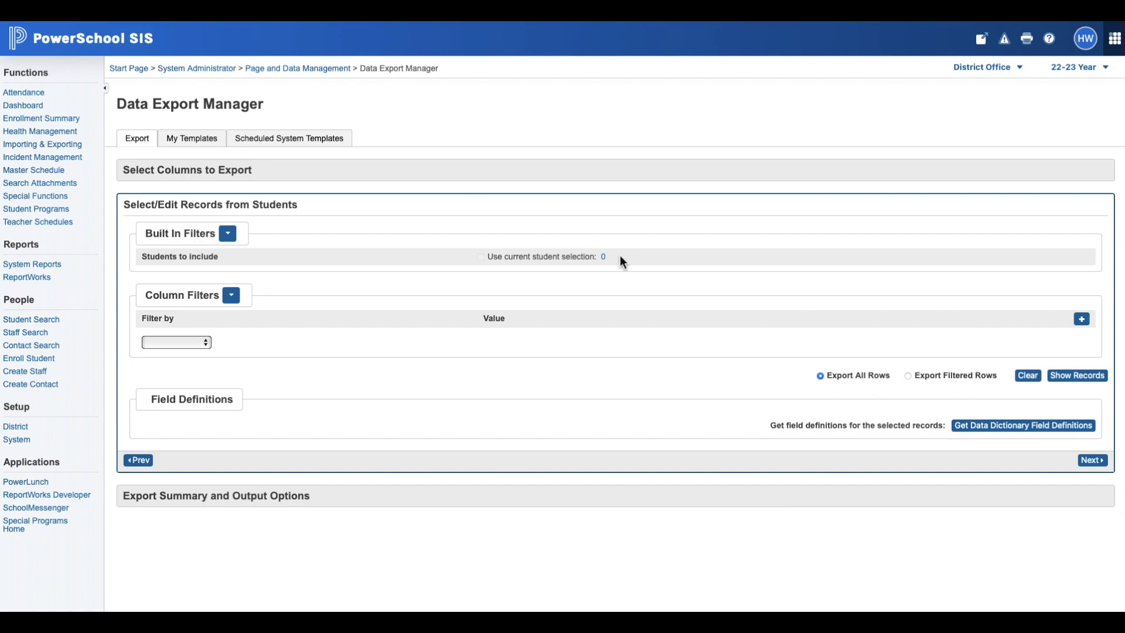
- Add a record filter of ExitDate on or after 12/1/2022
{"action": "left_click", "coordinate": [206, 344]}
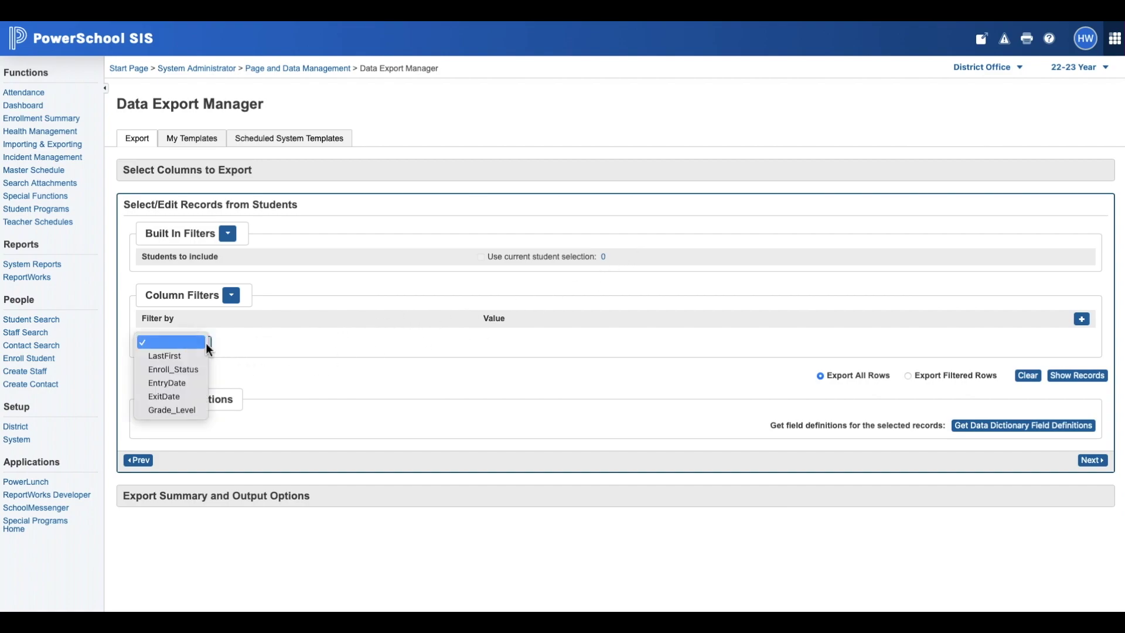
{"action": "left_click", "coordinate": [201, 395]}
{"action": "left_click", "coordinate": [532, 347]}
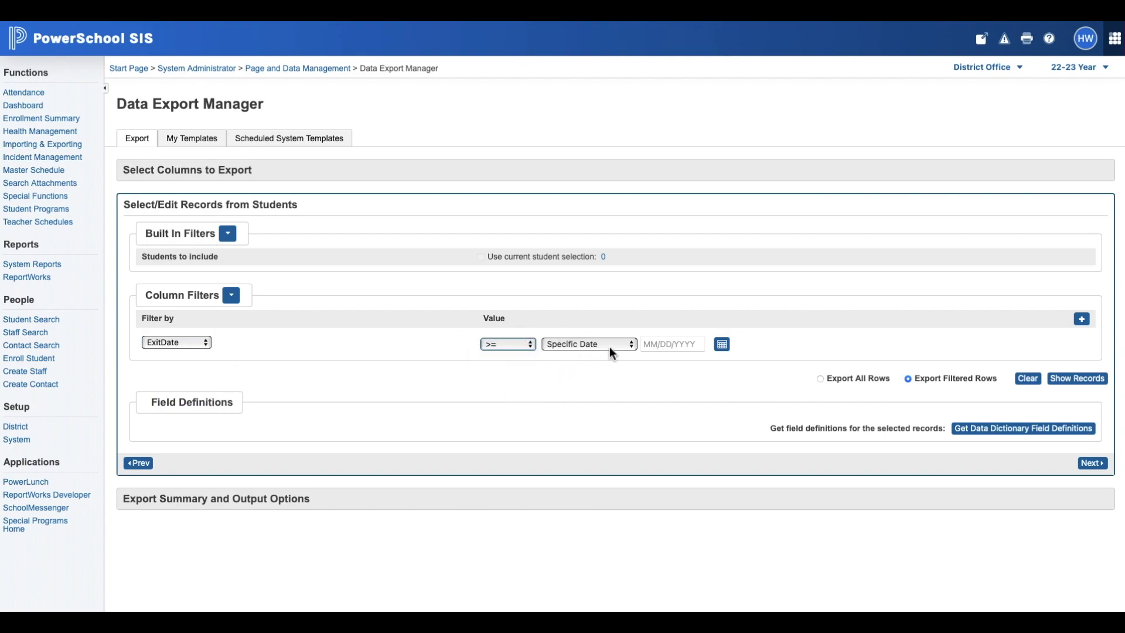
{"action": "left_click", "coordinate": [722, 344]}
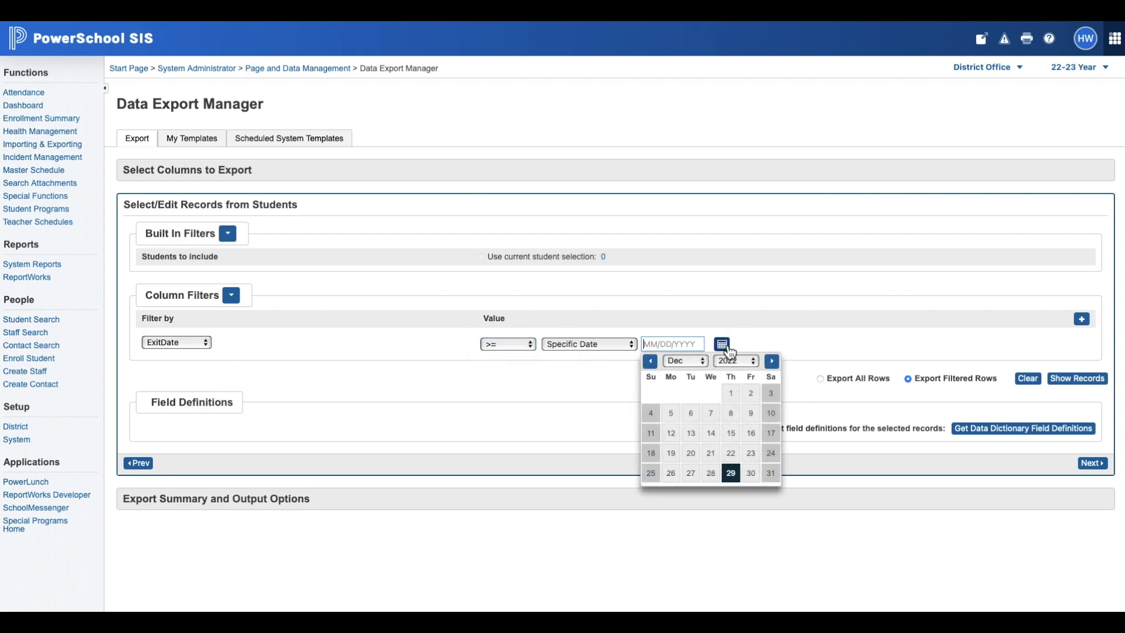
{"action": "left_click", "coordinate": [731, 394]}
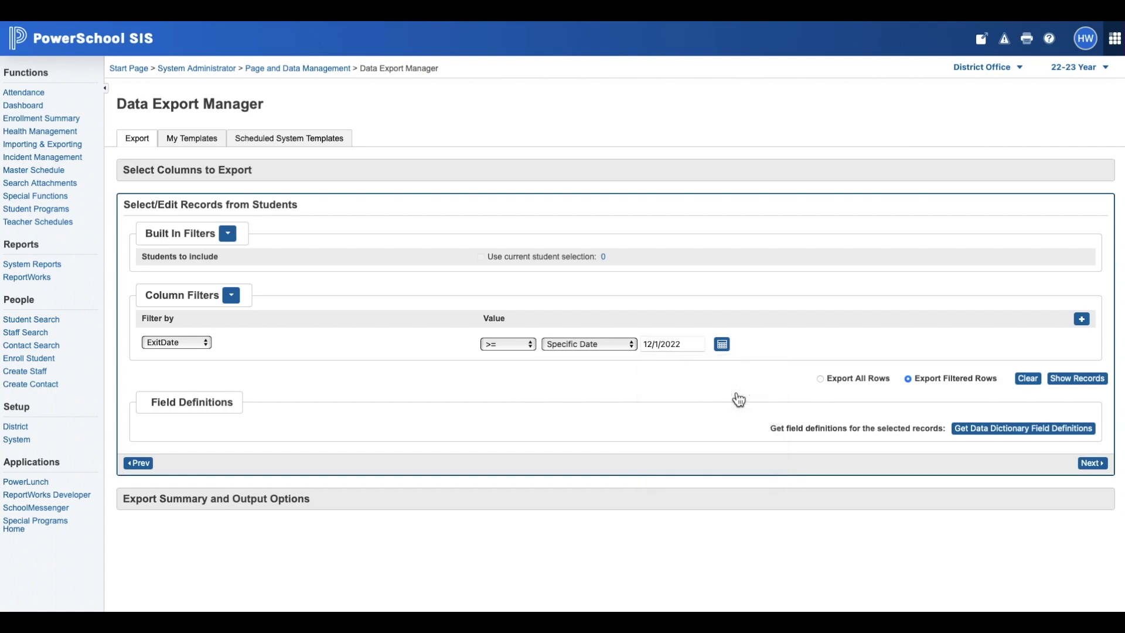
{"action": "left_click", "coordinate": [632, 347]}
{"action": "left_click", "coordinate": [632, 346]}
- Add a second filter of ExitDate on or before 12/30/2022
{"action": "left_click", "coordinate": [1082, 319]}
{"action": "left_click", "coordinate": [202, 370]}
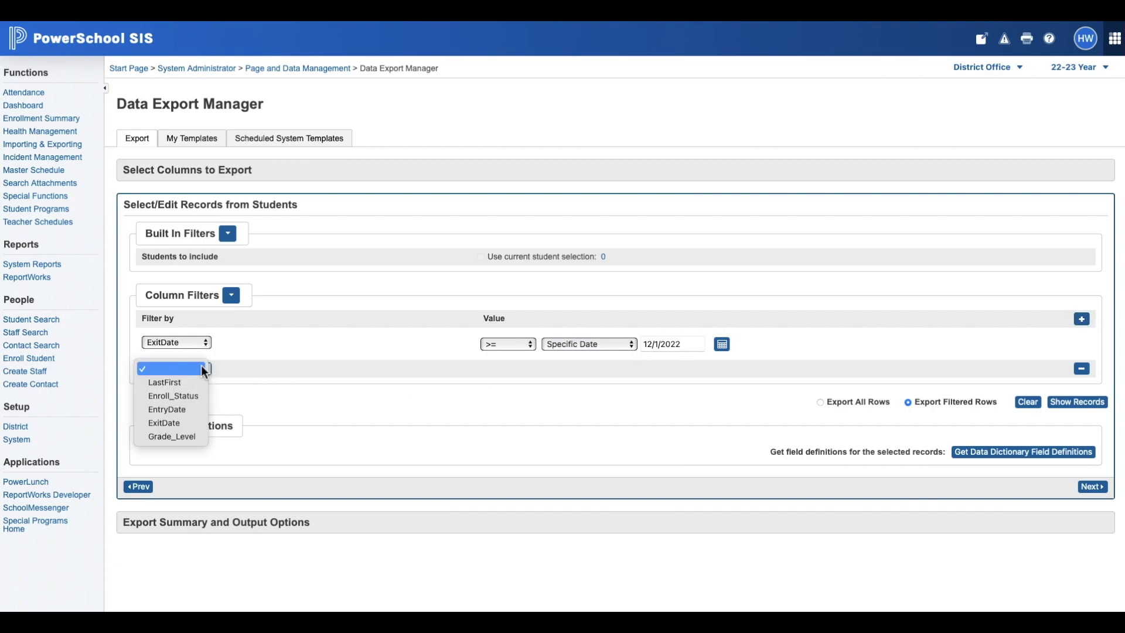
{"action": "left_click", "coordinate": [194, 423]}
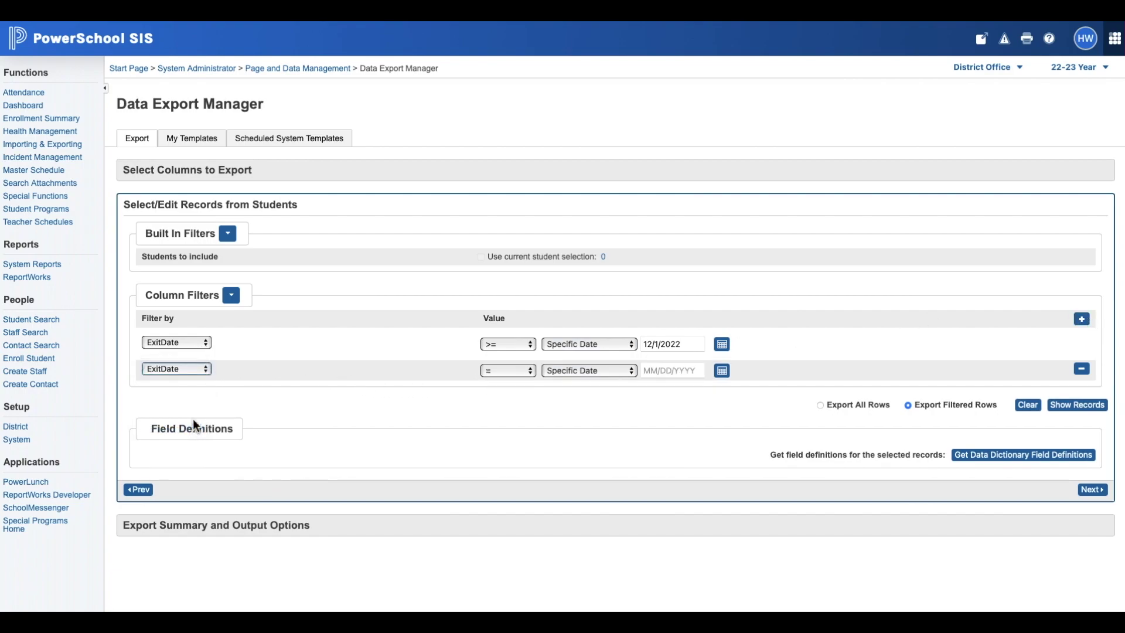
{"action": "left_click", "coordinate": [507, 371]}
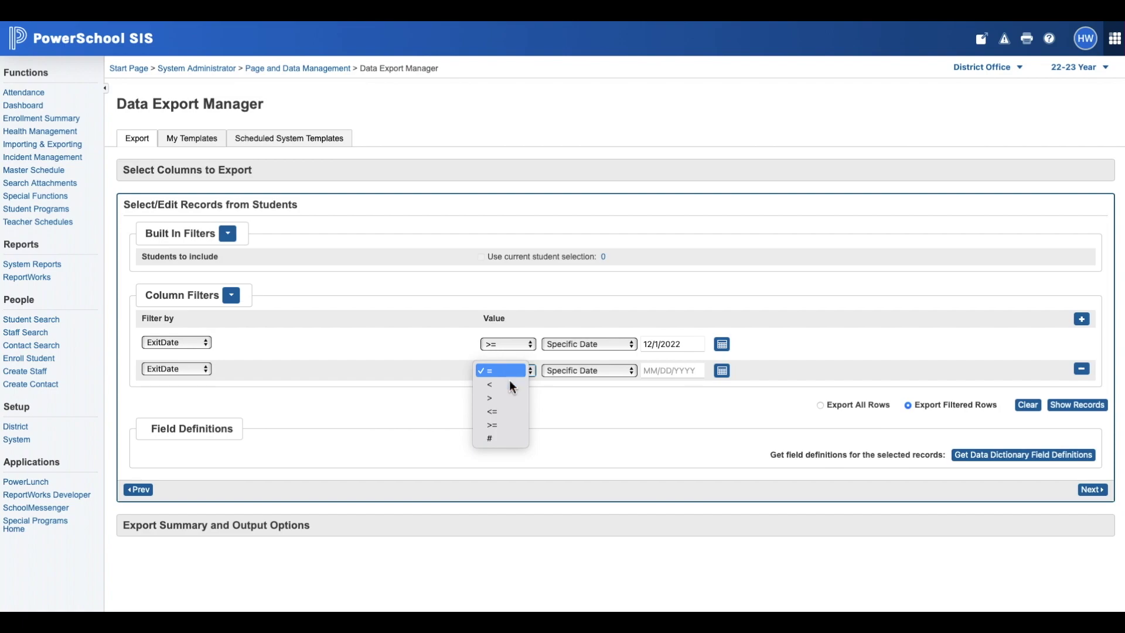
{"action": "left_click", "coordinate": [509, 411]}
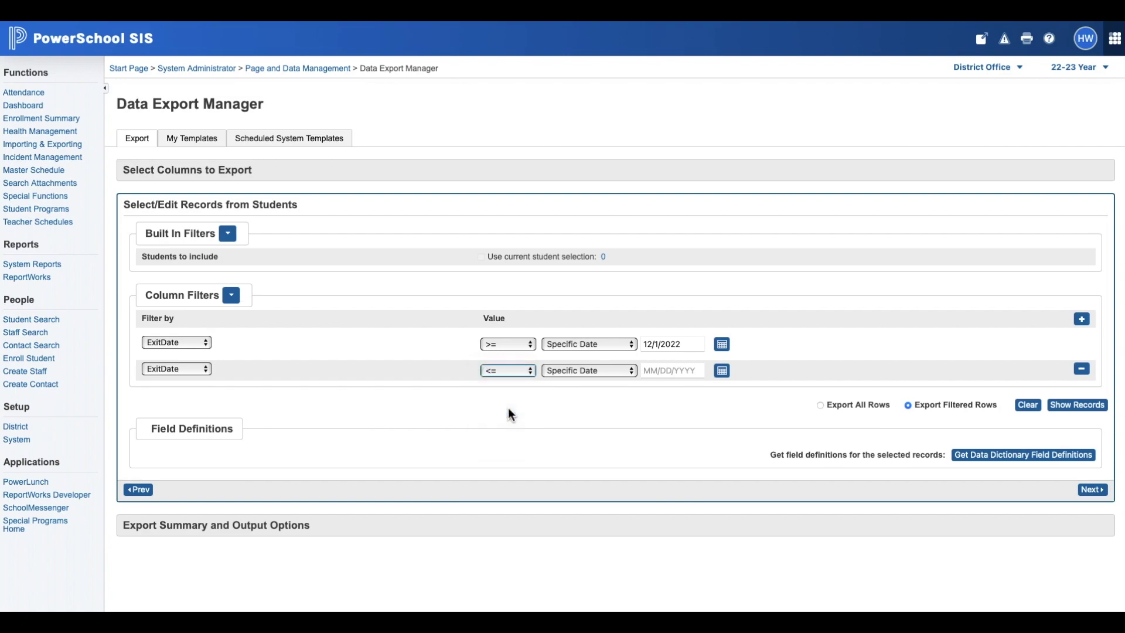
{"action": "left_click", "coordinate": [722, 372]}
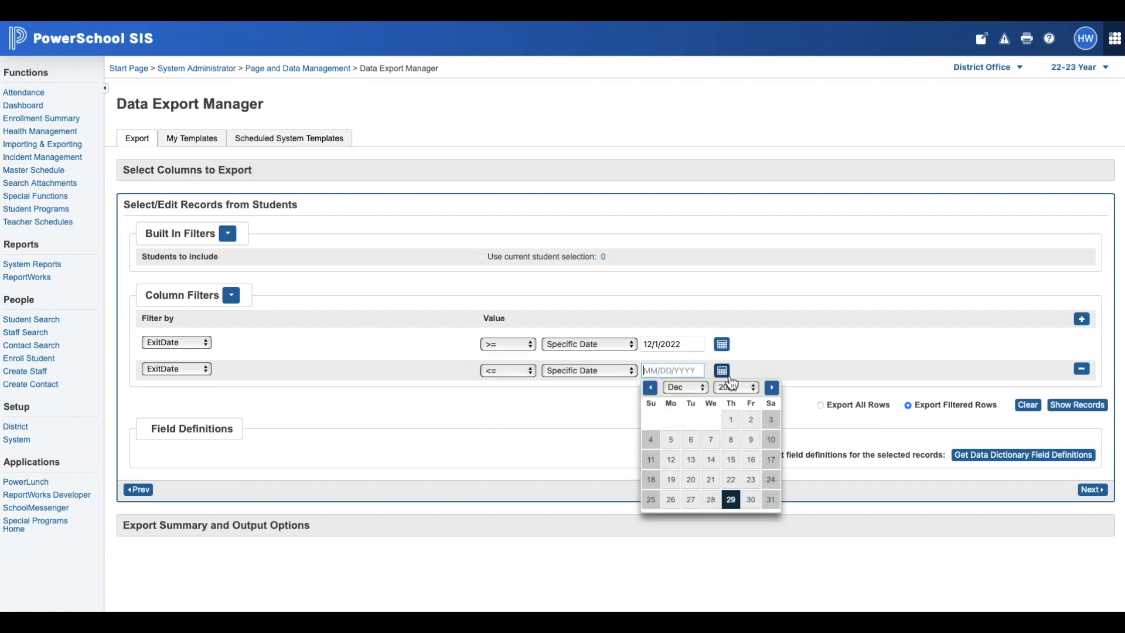
{"action": "left_click", "coordinate": [752, 500]}
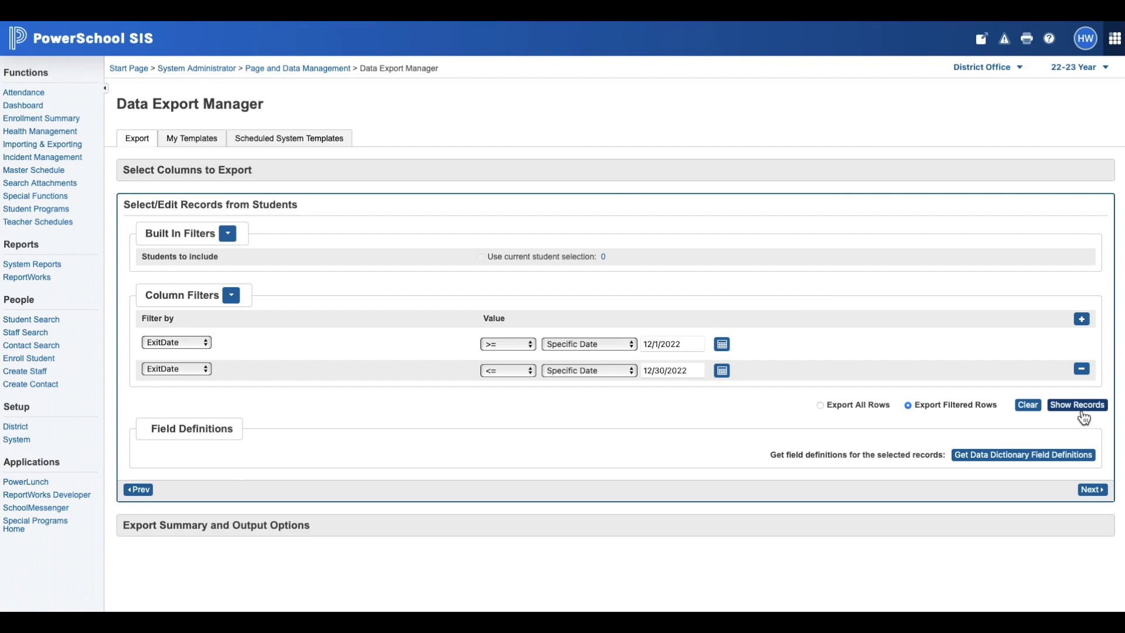
- Export the 48 filtered records as Students_export-2.txt and verify it in downloads
{"action": "left_click", "coordinate": [1089, 490]}
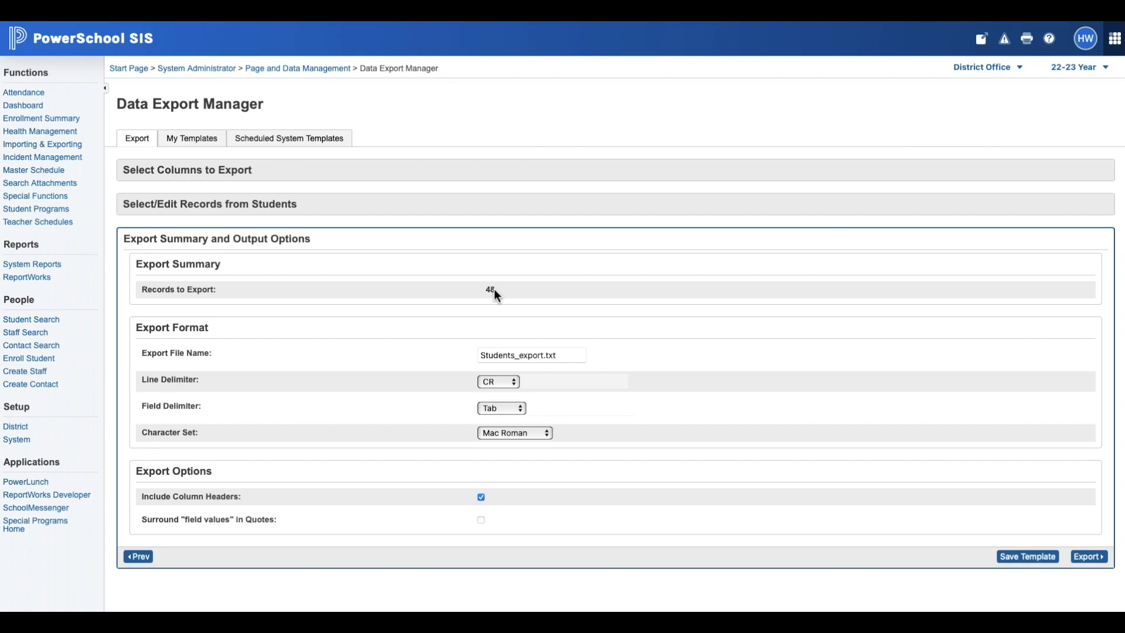
{"action": "left_click", "coordinate": [1088, 556]}
{"action": "left_click", "coordinate": [888, 12]}
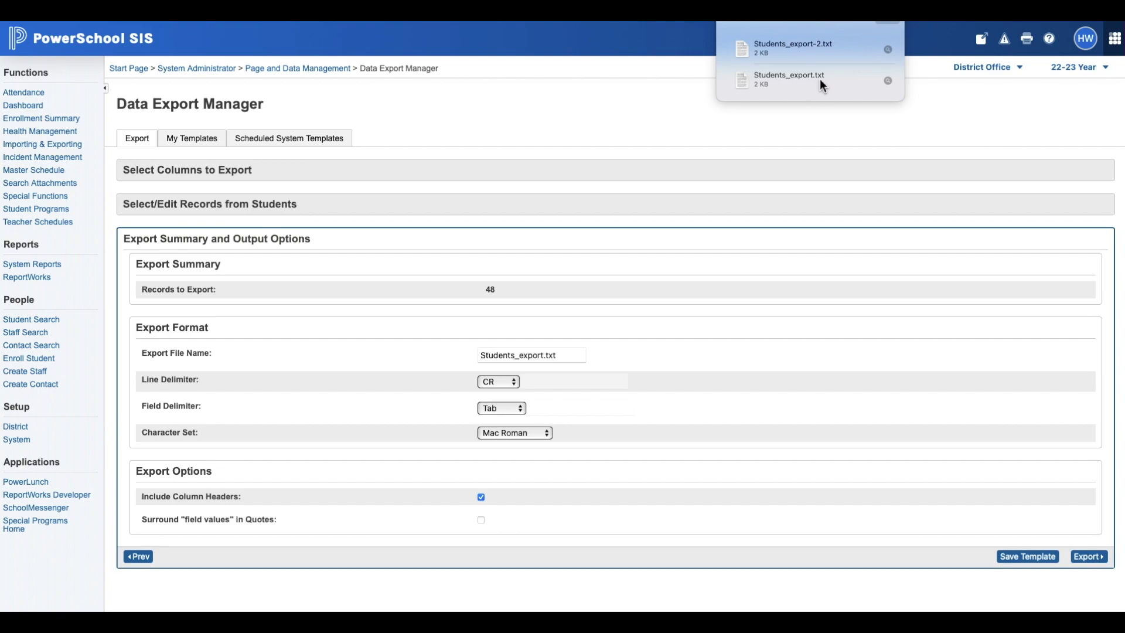
{"action": "left_click", "coordinate": [955, 127]}
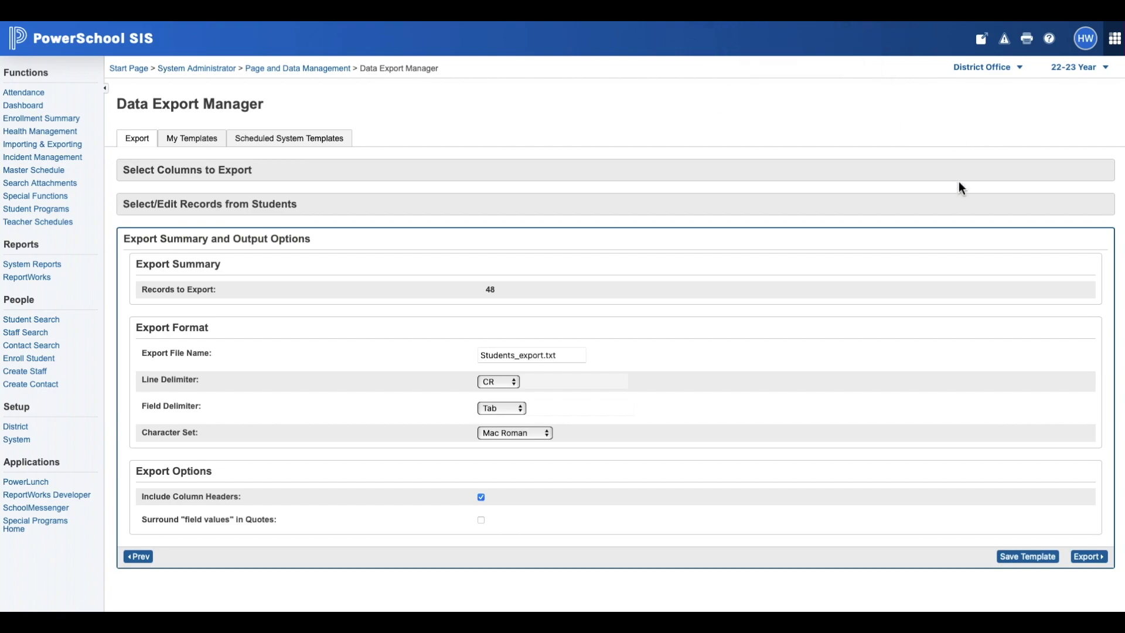
- Save a new template named 'Dec Export of Exited Students', reusing that name as its description
{"action": "left_click", "coordinate": [1008, 560]}
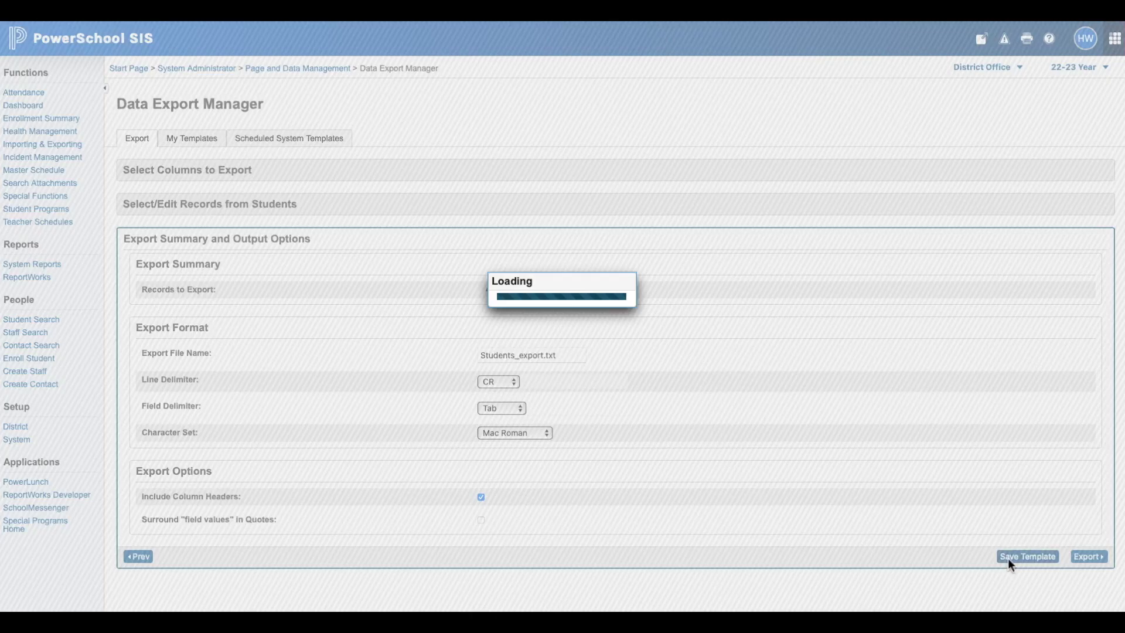
{"action": "triple_click", "coordinate": [402, 208]}
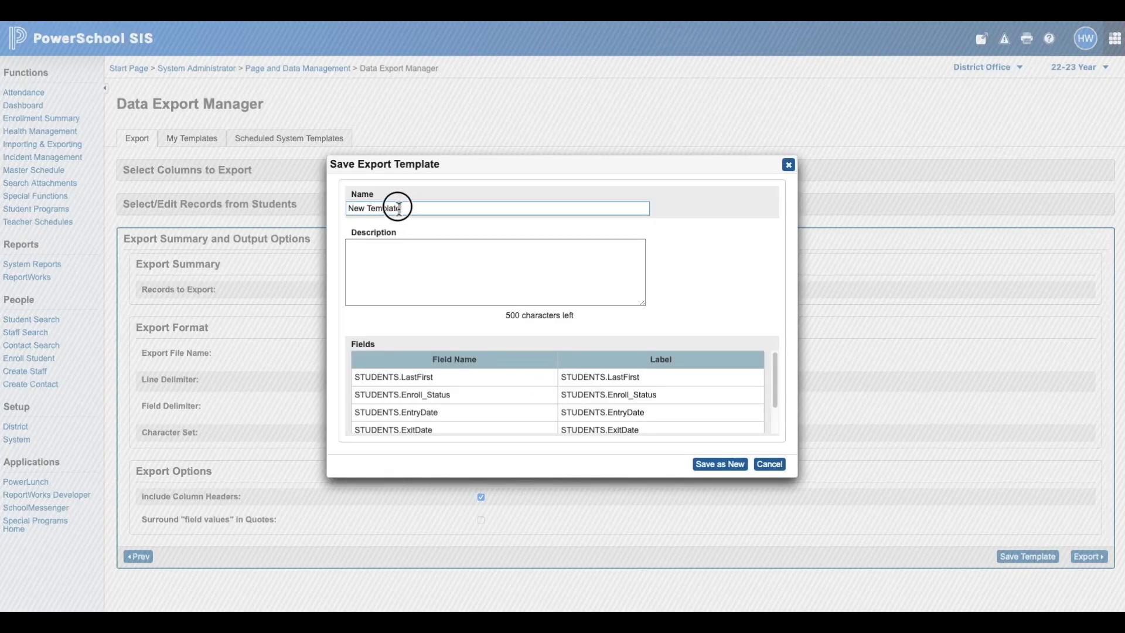
{"action": "type", "text": "Dec Export of Exited Studnets"}
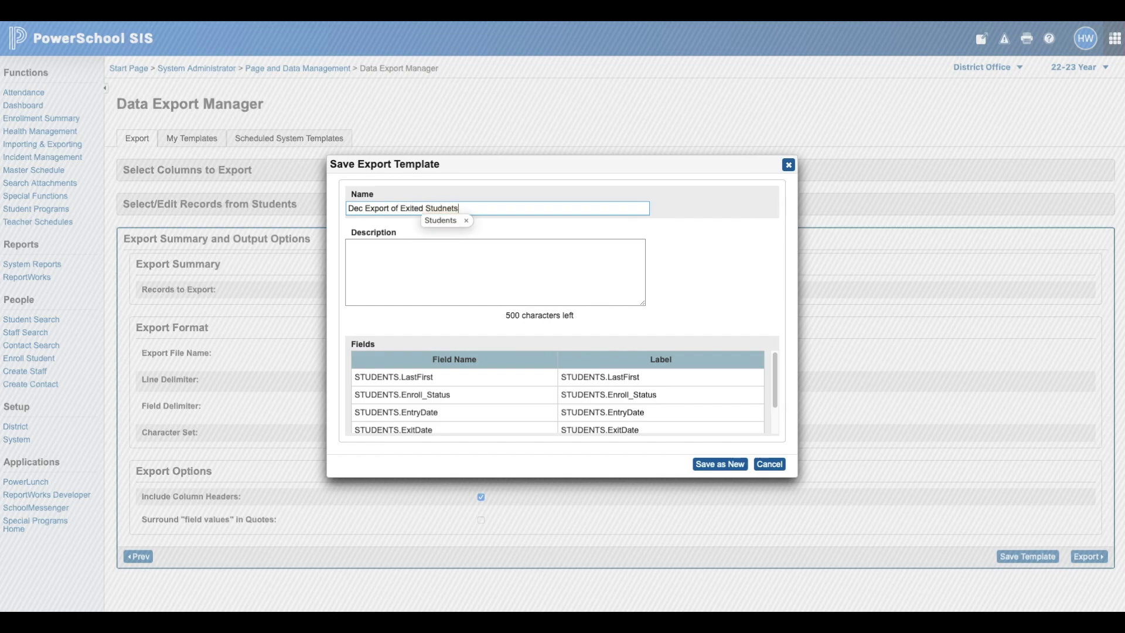
{"action": "key", "text": "BackSpace"}
{"action": "key", "text": "BackSpace"}
{"action": "key", "text": "BackSpace"}
{"action": "key", "text": "BackSpace"}
{"action": "type", "text": "ents"}
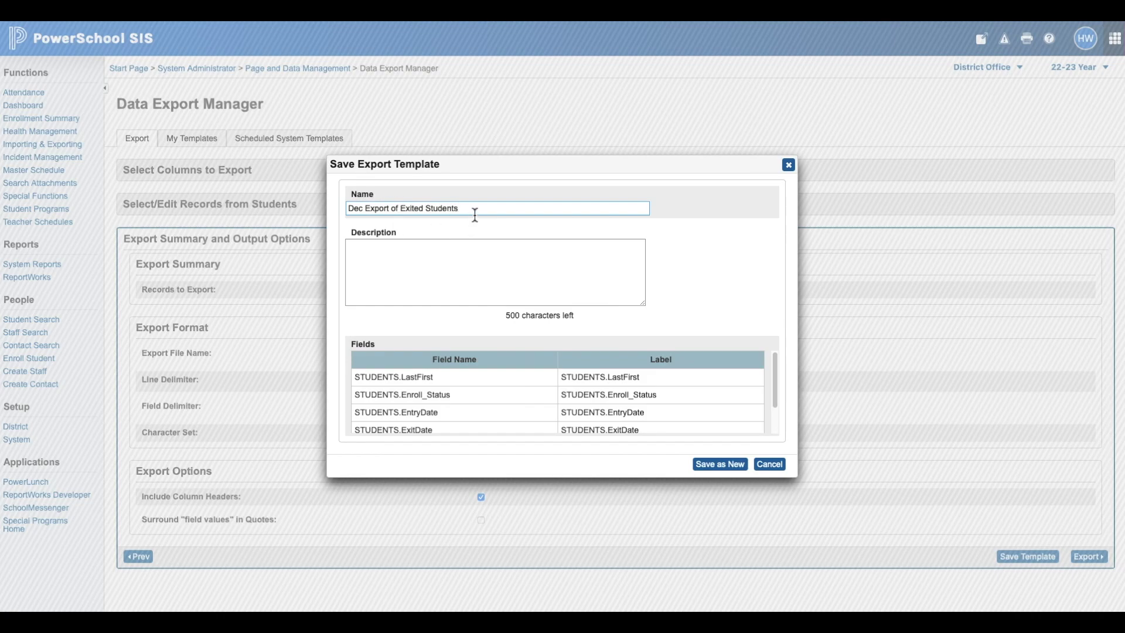
{"action": "left_click_drag", "start_coordinate": [473, 214], "coordinate": [291, 203]}
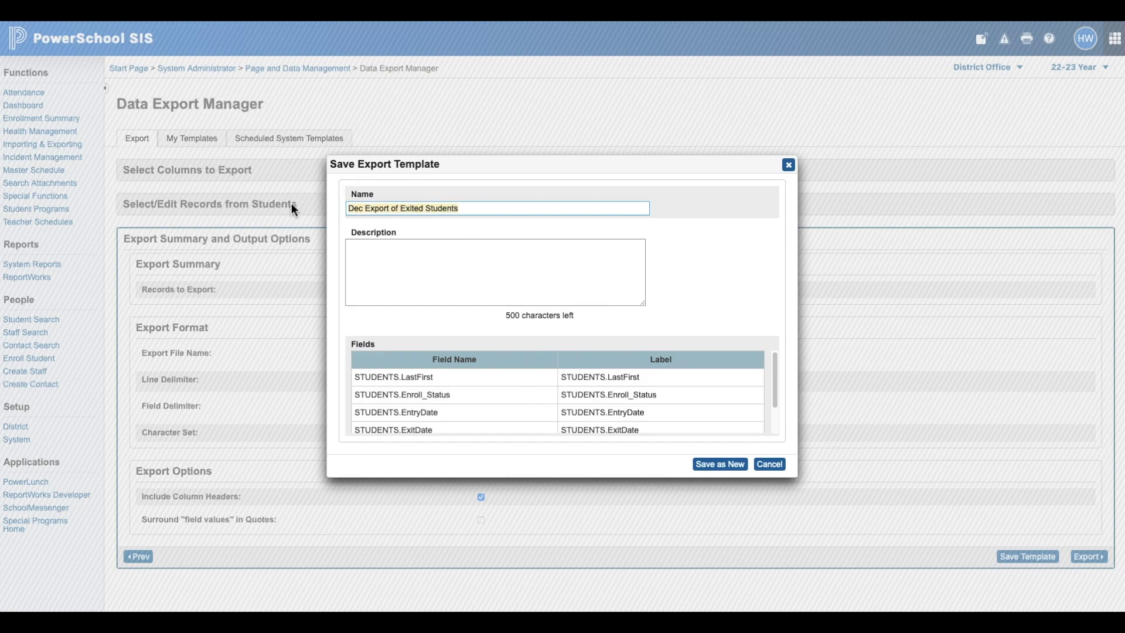
{"action": "key", "text": "ctrl+c"}
{"action": "left_click", "coordinate": [475, 254]}
{"action": "key", "text": "ctrl+v"}
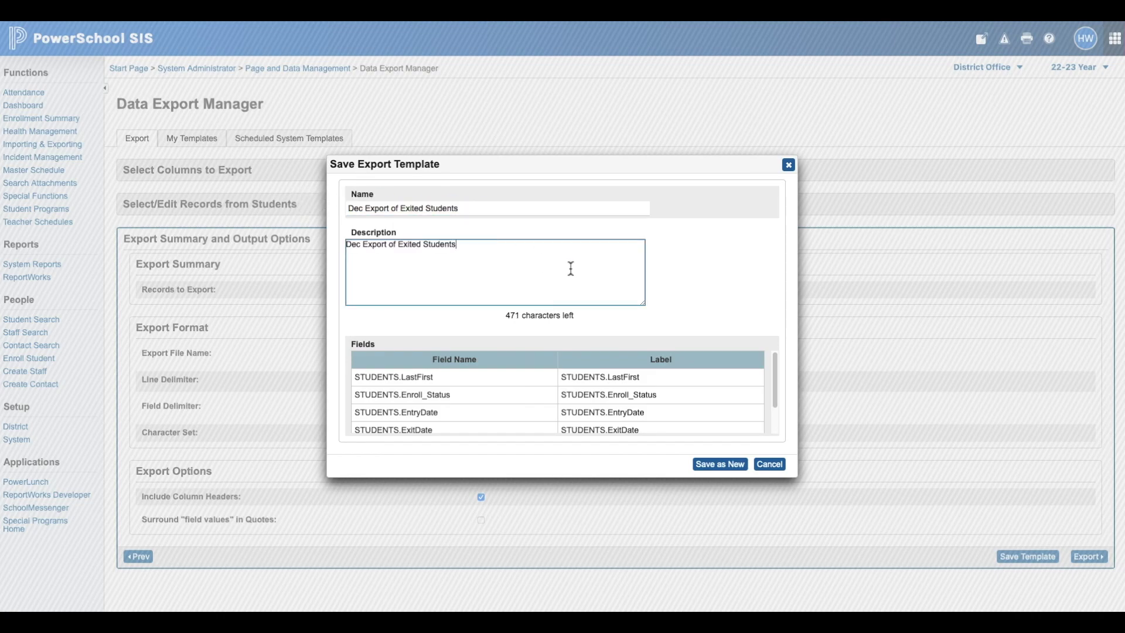
{"action": "left_click", "coordinate": [729, 473]}
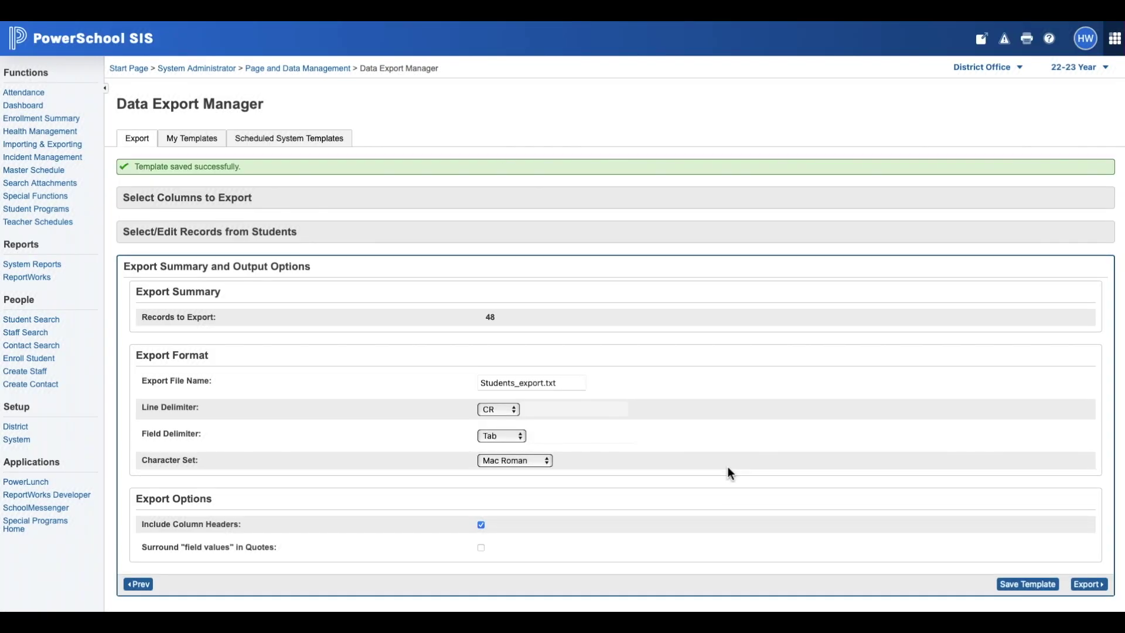
- Open My Templates to confirm 'Dec Export of Exited Students' is listed with Students as source
{"action": "left_click", "coordinate": [214, 151]}
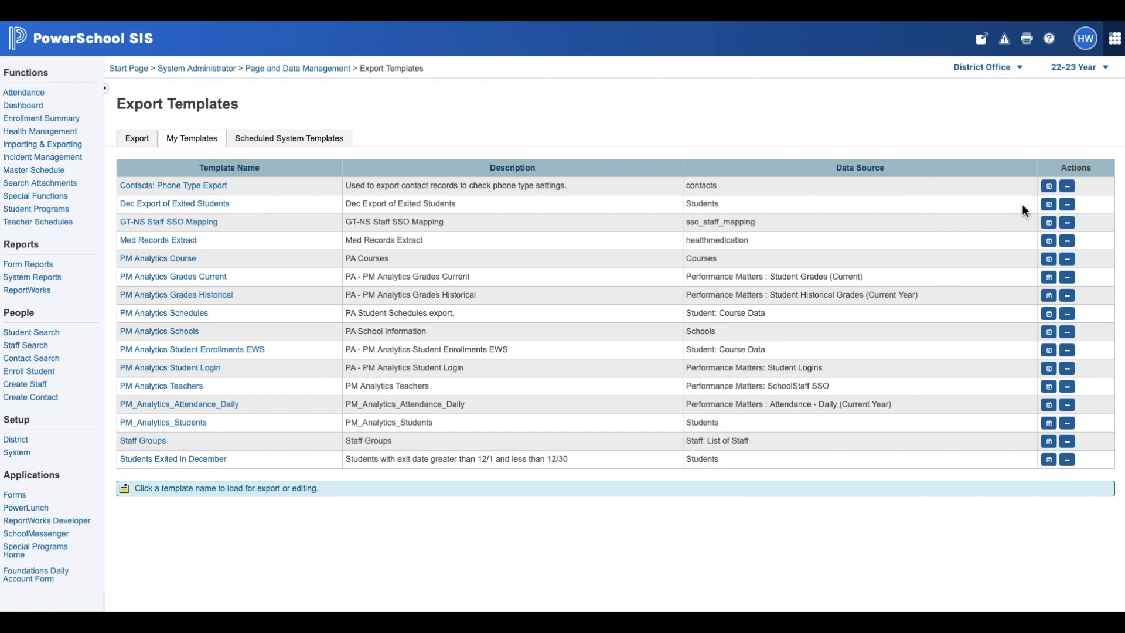
- Load the saved template and change the ExitDate range to 11/1/2022 through 11/30/2022
{"action": "left_click", "coordinate": [156, 205]}
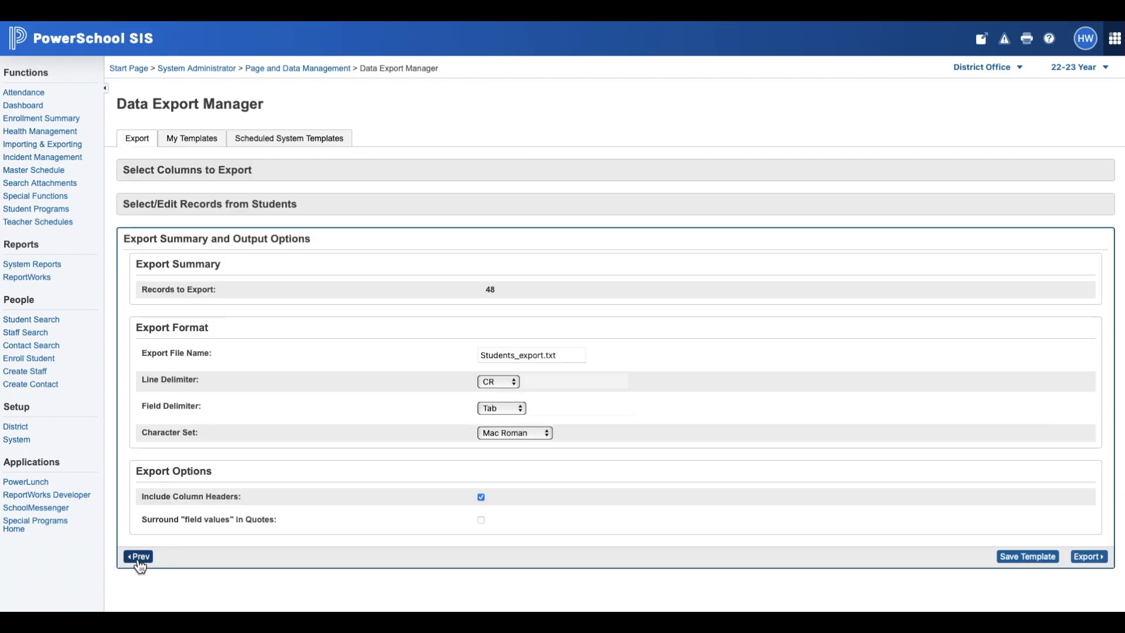
{"action": "left_click", "coordinate": [139, 557]}
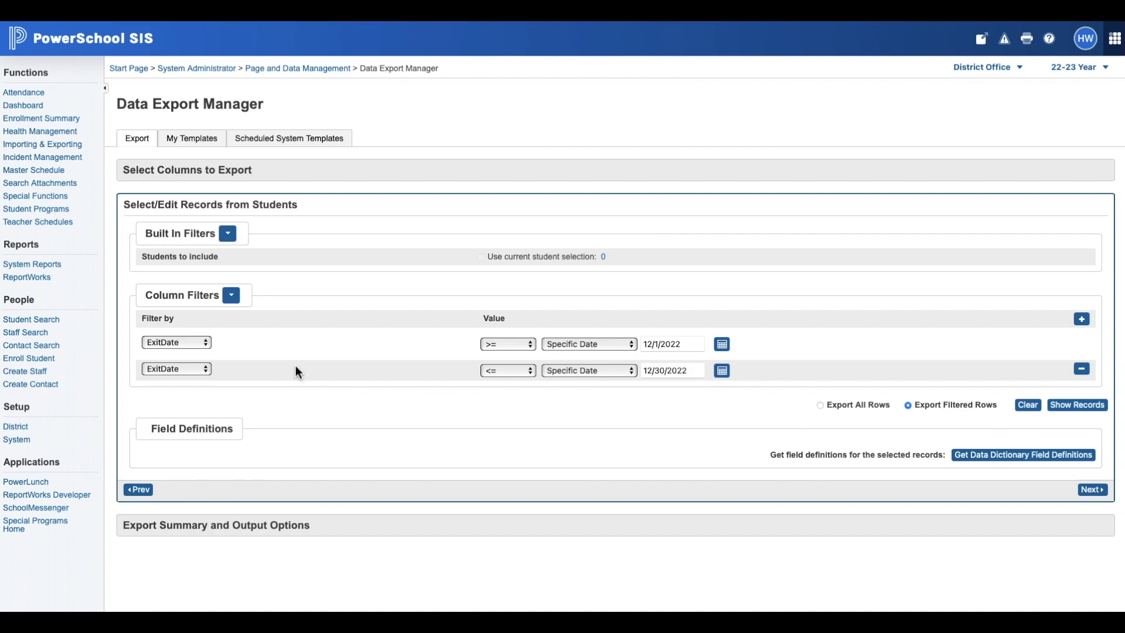
{"action": "left_click", "coordinate": [722, 350]}
{"action": "left_click", "coordinate": [704, 363]}
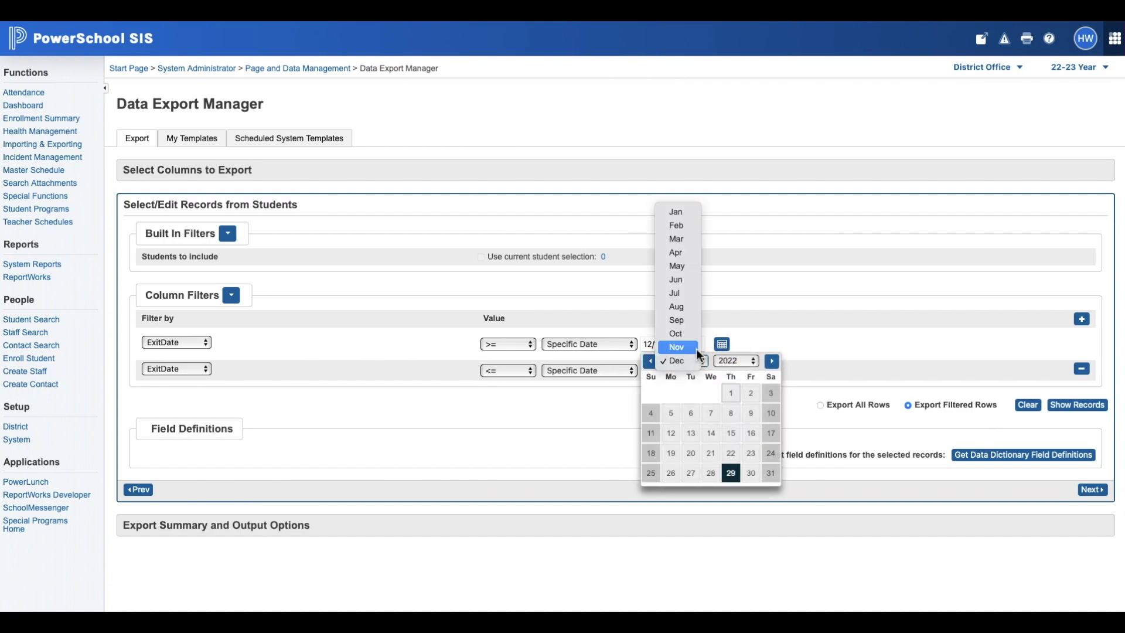
{"action": "left_click", "coordinate": [676, 346]}
{"action": "left_click", "coordinate": [687, 391]}
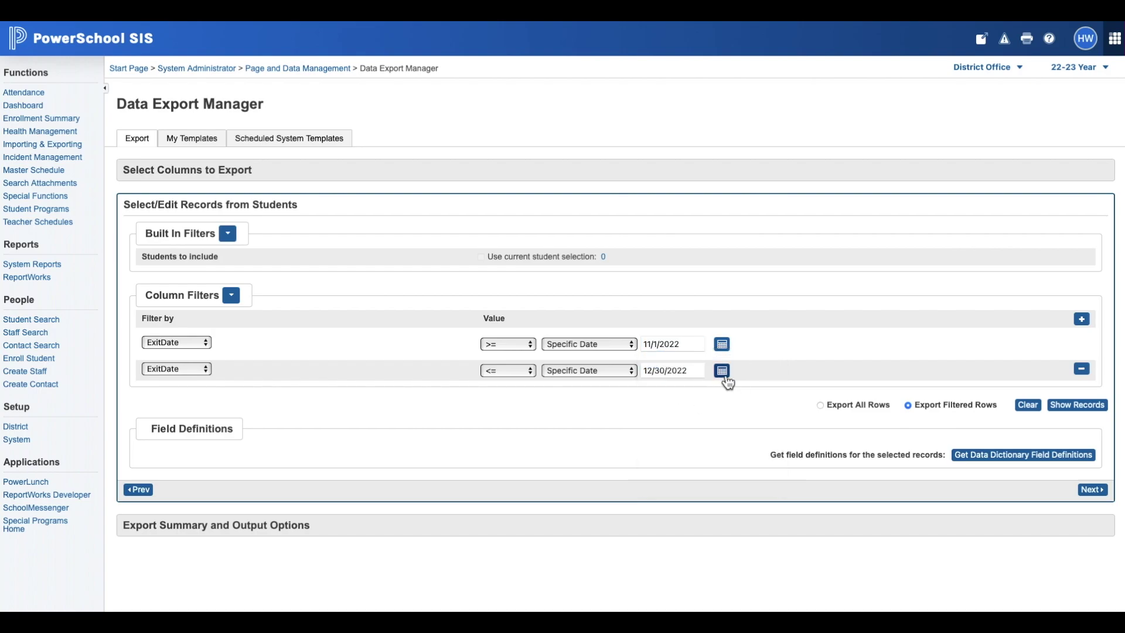
{"action": "left_click", "coordinate": [722, 371]}
{"action": "left_click", "coordinate": [704, 388]}
{"action": "left_click", "coordinate": [698, 375]}
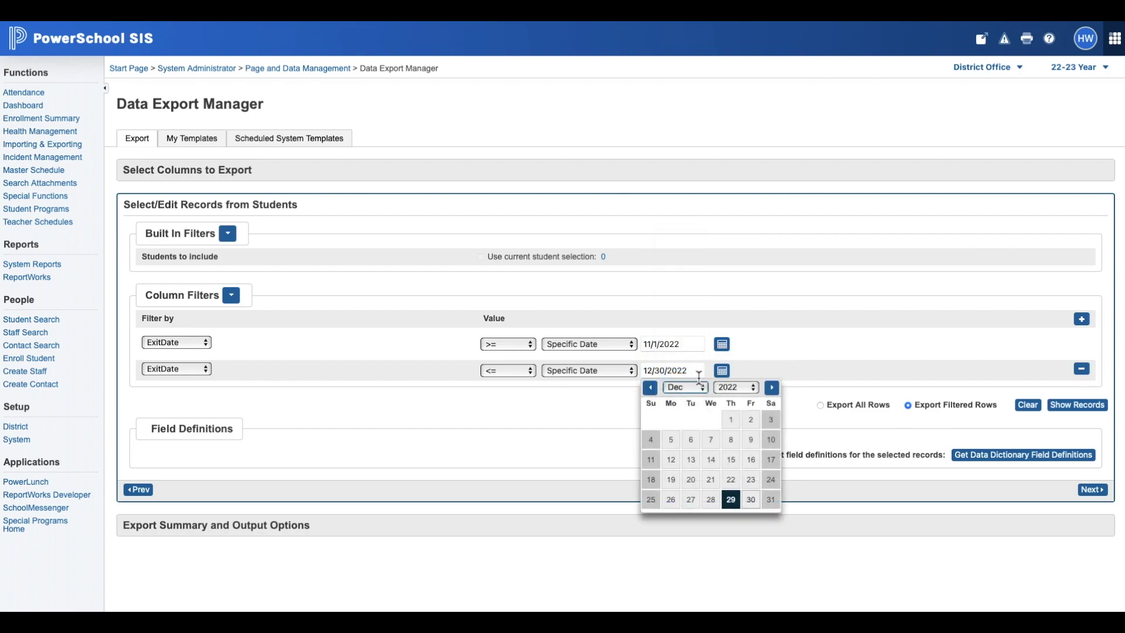
{"action": "left_click", "coordinate": [711, 500]}
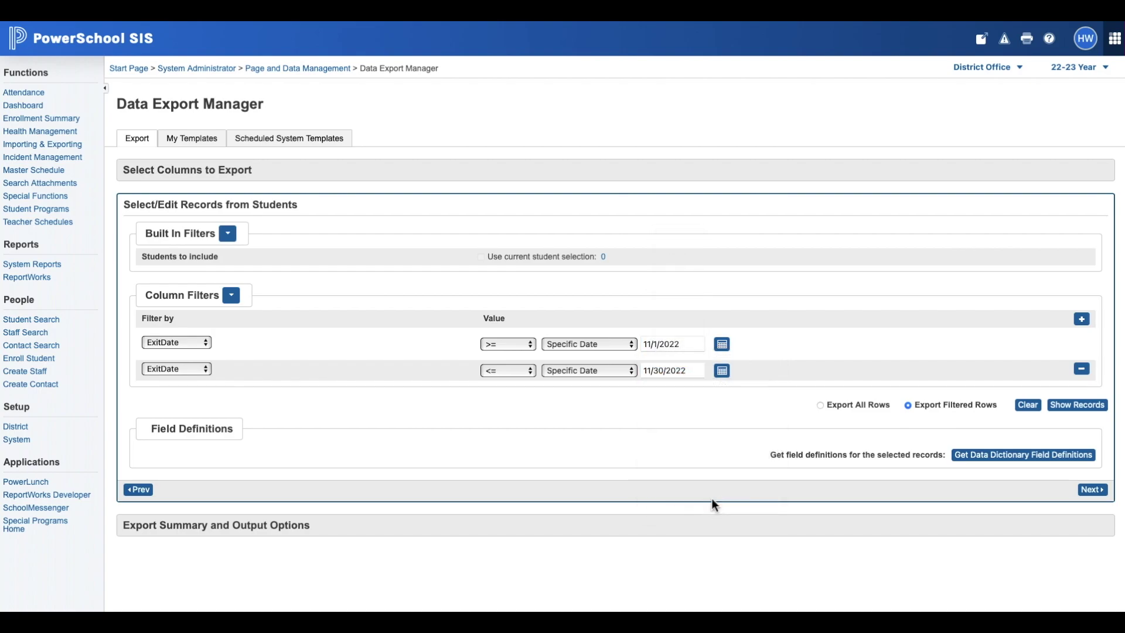
- Export the 74 November records as Students_export-4.txt and verify it in downloads
{"action": "left_click", "coordinate": [1092, 489]}
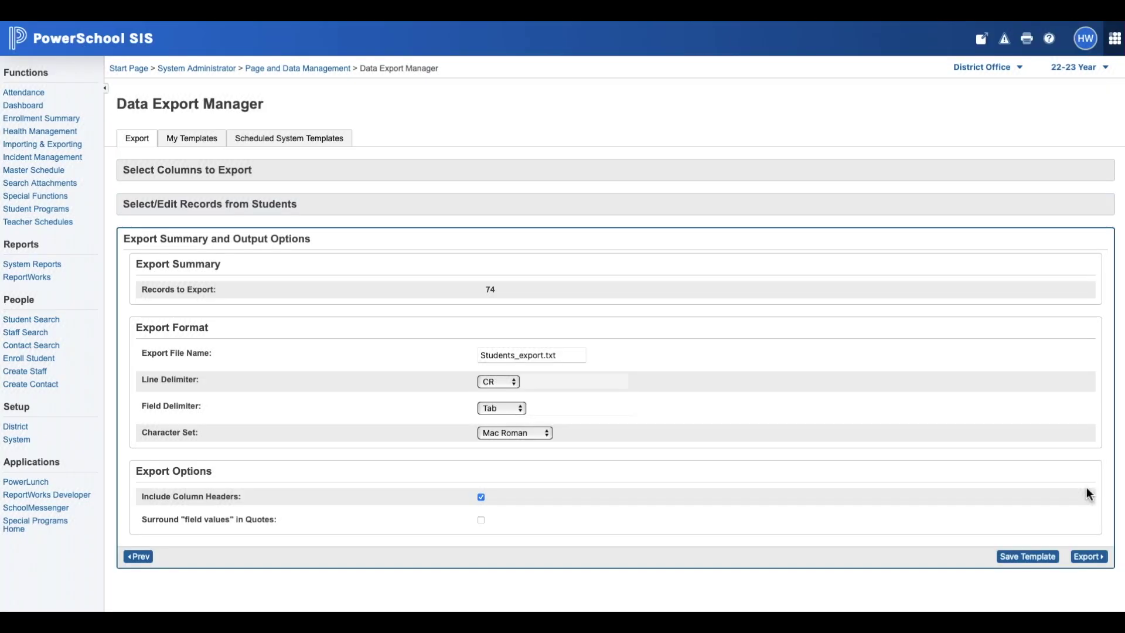
{"action": "left_click", "coordinate": [1088, 556]}
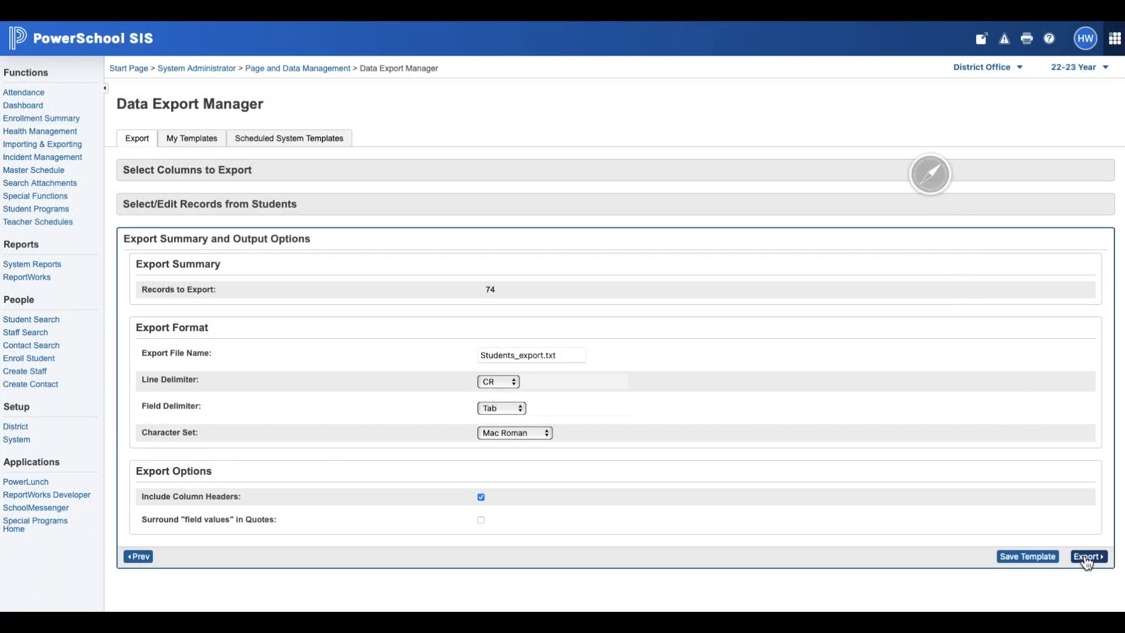
{"action": "left_click", "coordinate": [819, 24]}
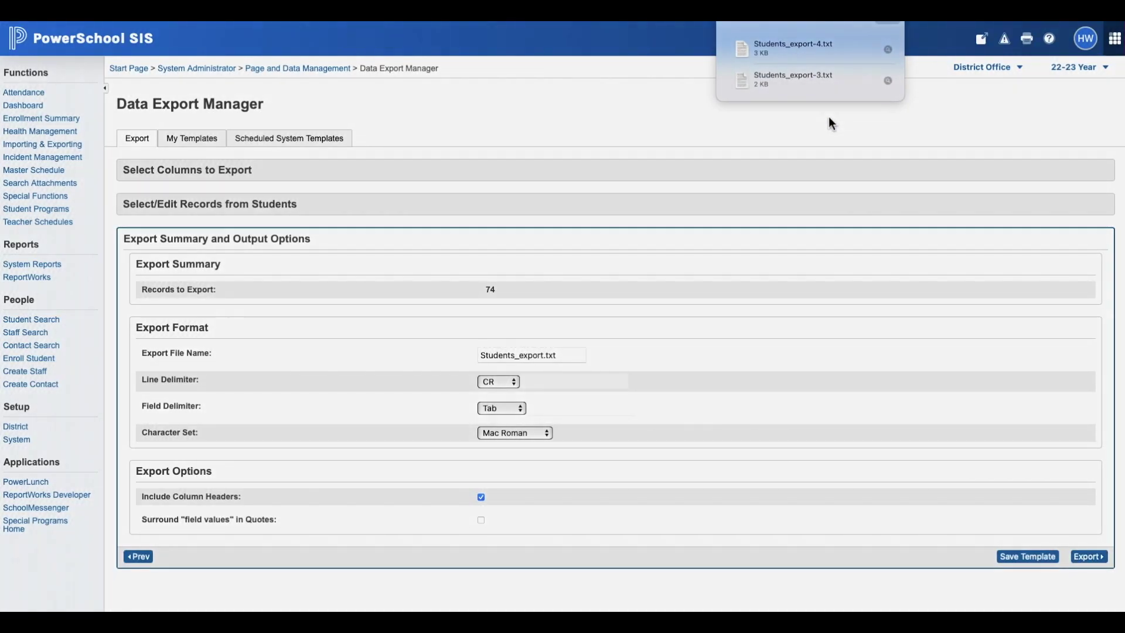
{"action": "left_click", "coordinate": [829, 118]}
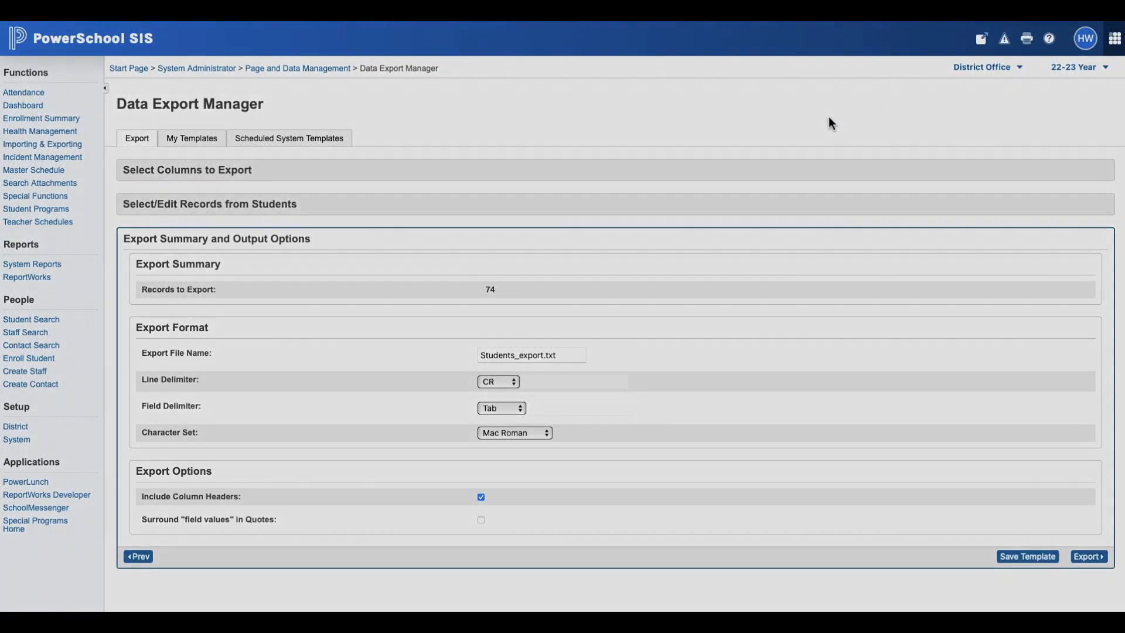